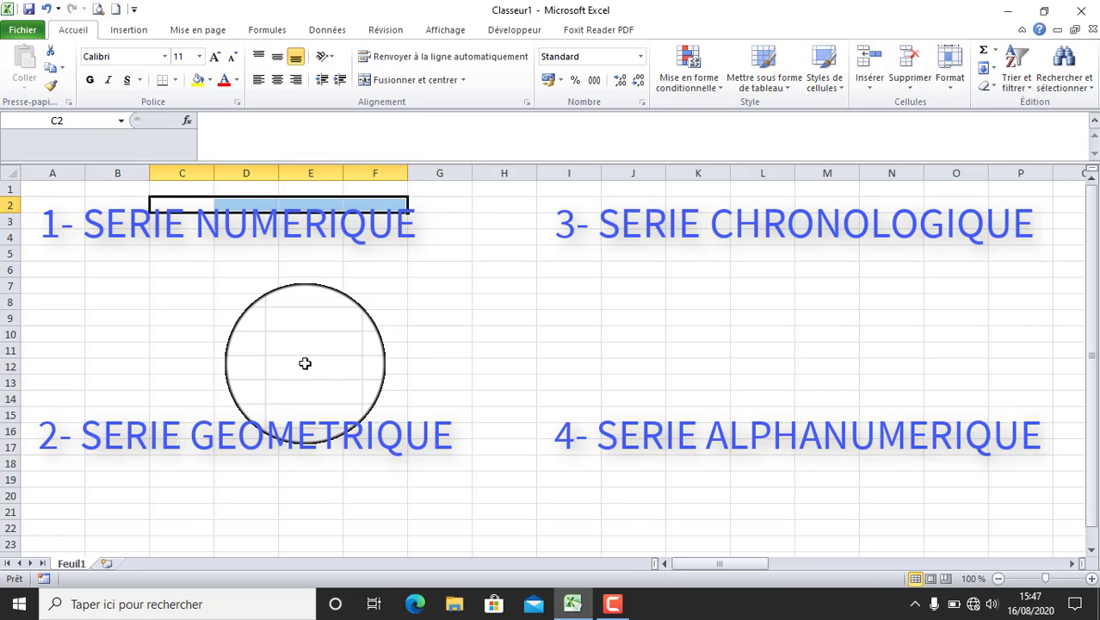
click(222, 315)
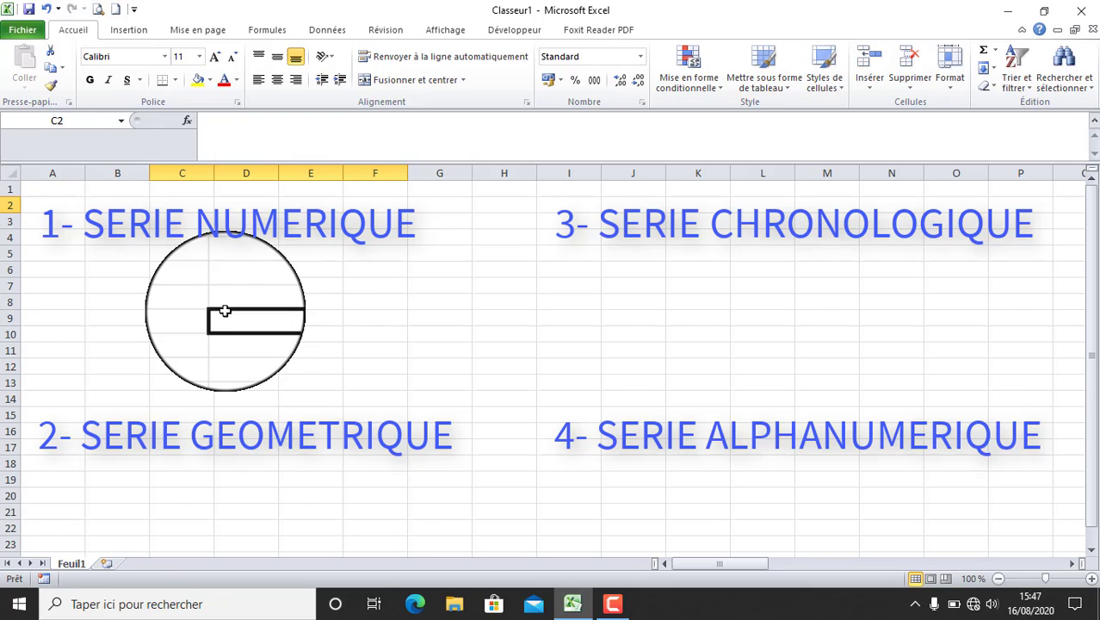
click(188, 270)
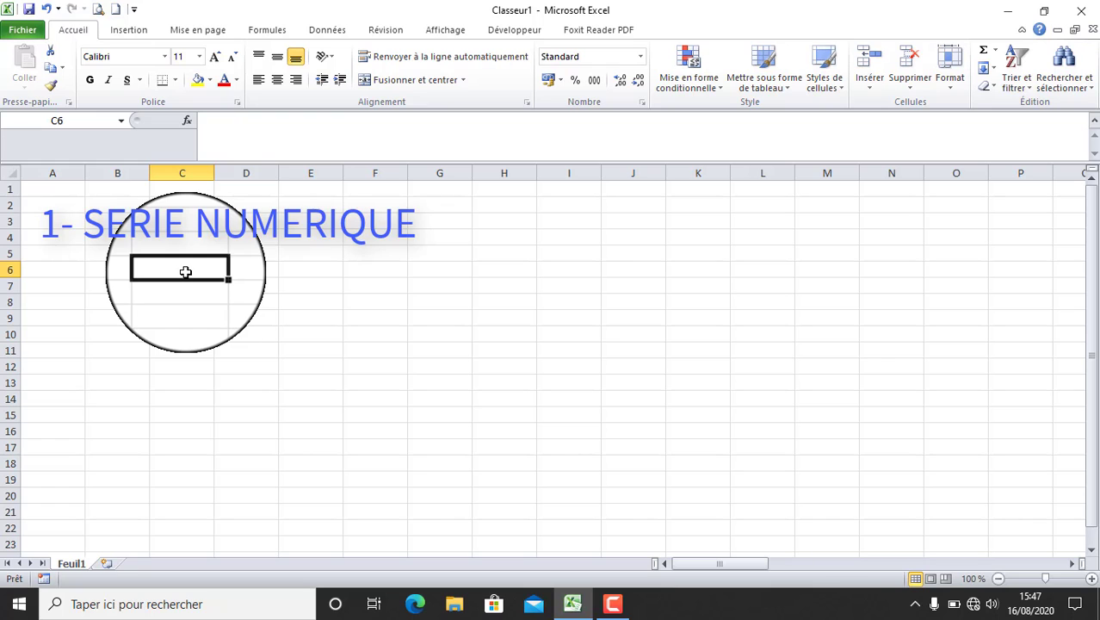
click(129, 222)
click(176, 225)
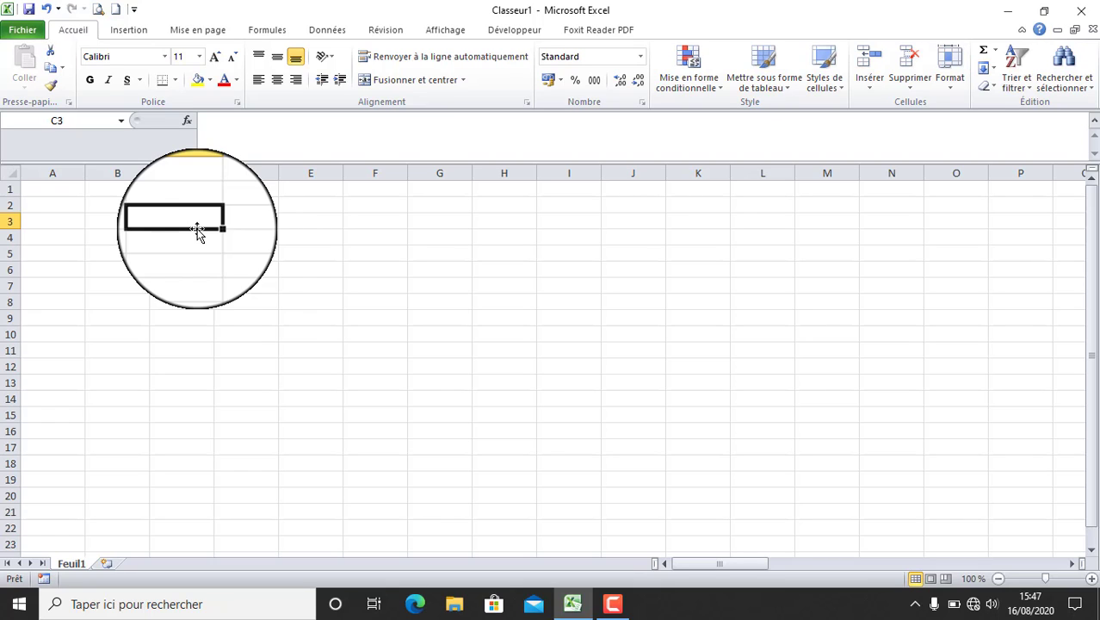
Enter 5 in cell D4 and 8 in cell E4 as the starting values of a numeric series
click(247, 223)
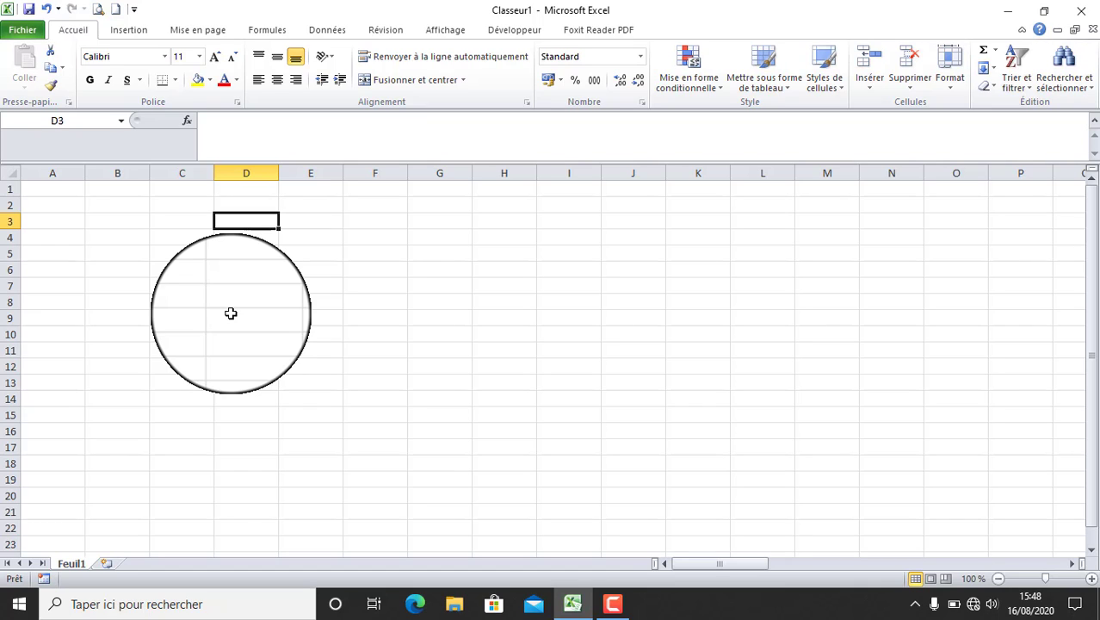
drag(231, 314, 227, 313)
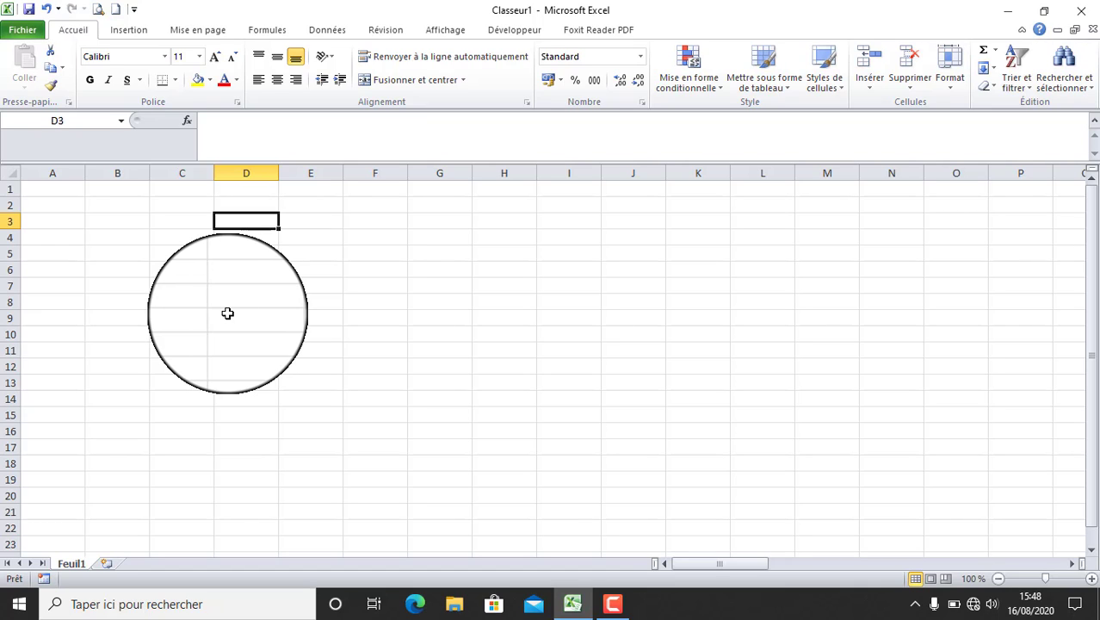
key(Down)
text(5)
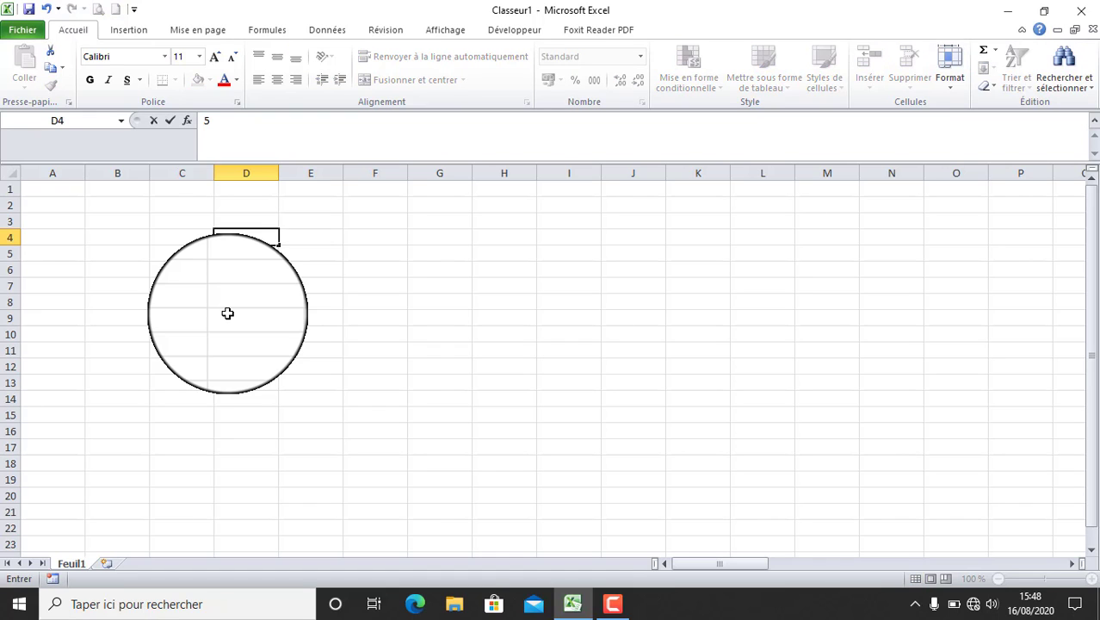
key(Tab)
text(8)
click(276, 318)
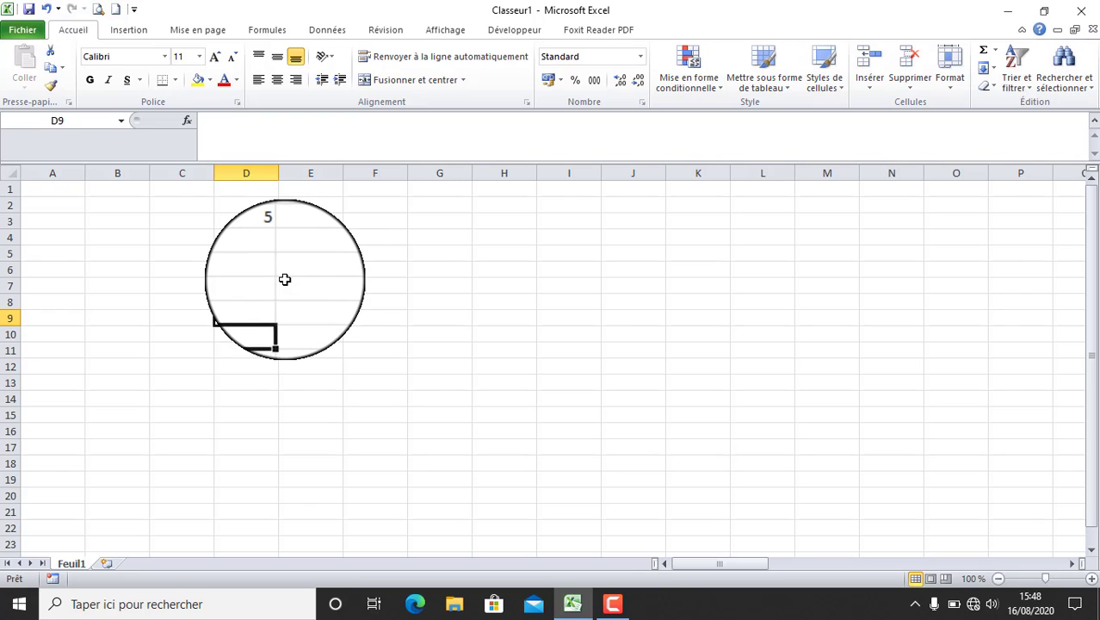
Extend the numeric series from D4:E4 forward along row 4 to K4 and backward to A4
click(262, 238)
drag(262, 238, 326, 239)
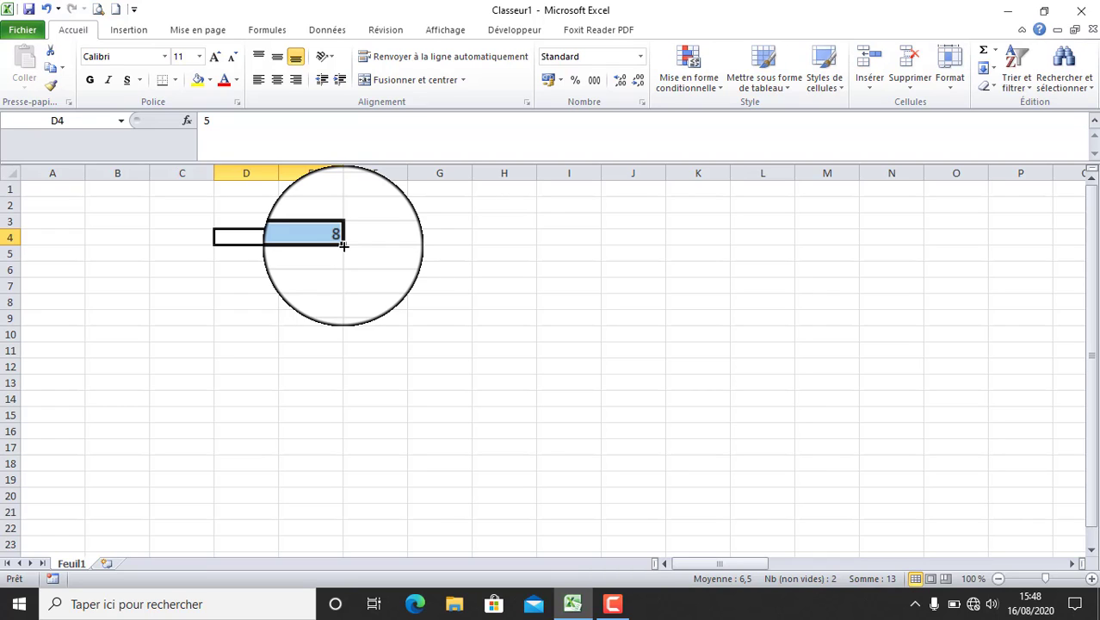
drag(344, 245, 713, 258)
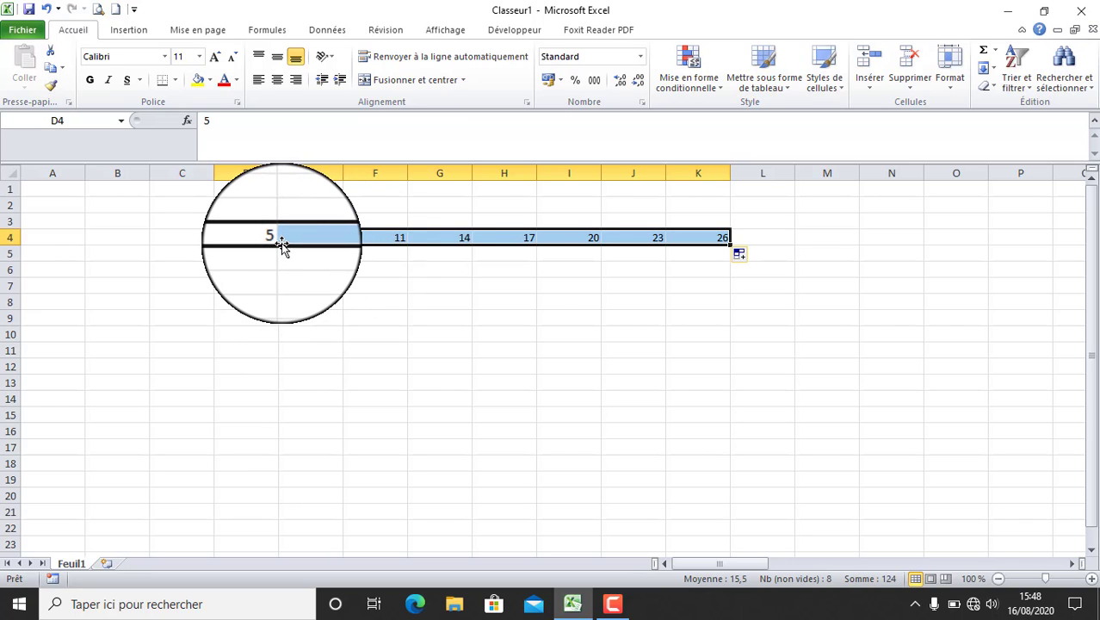
drag(337, 233, 258, 236)
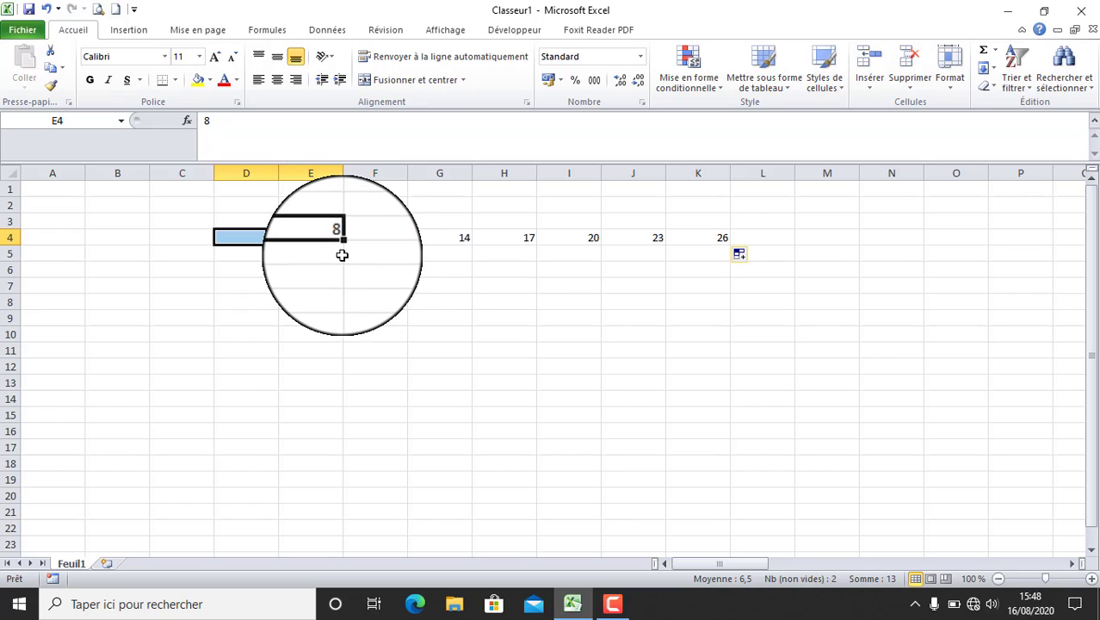
drag(342, 242, 37, 234)
click(230, 307)
drag(254, 239, 315, 241)
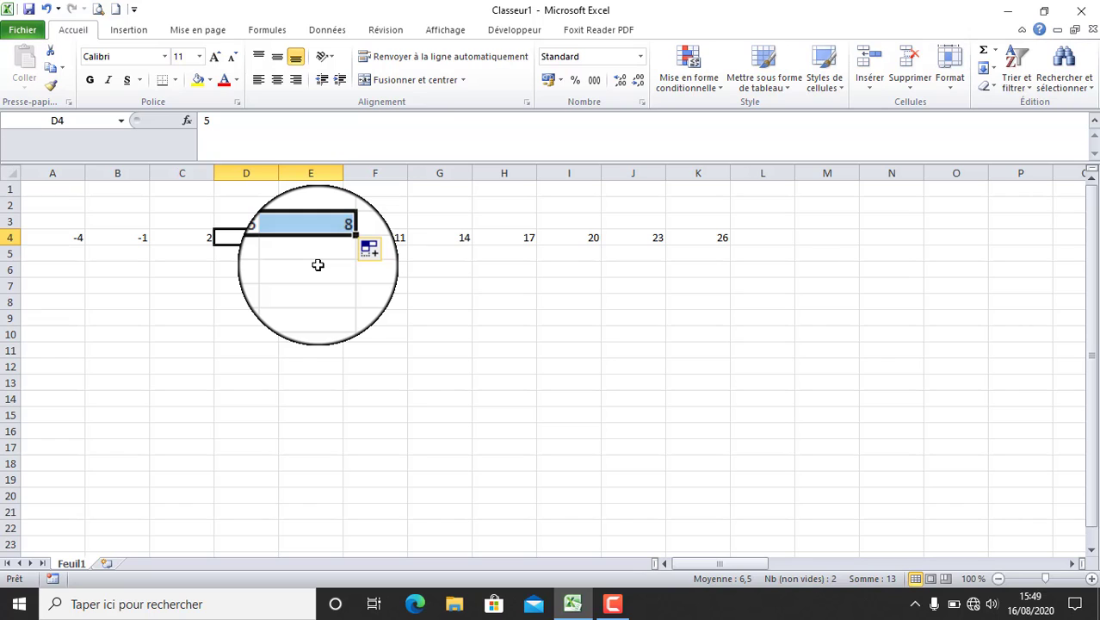
Enter 8 in D5 and extend the vertical series from D4:D5 down to D14 and up to D1
click(272, 253)
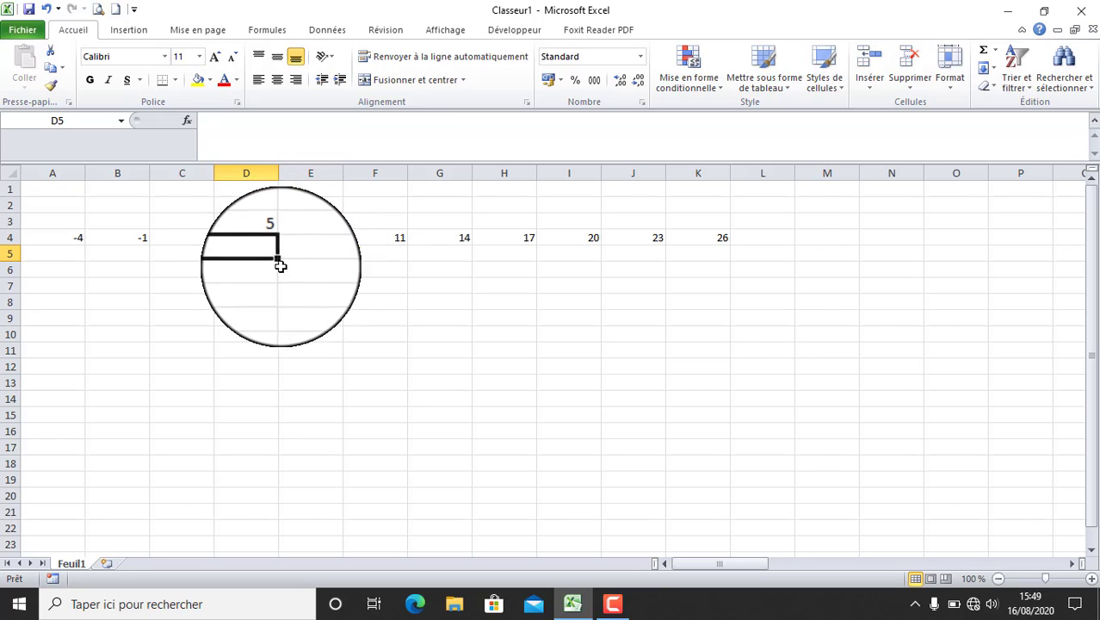
text(8)
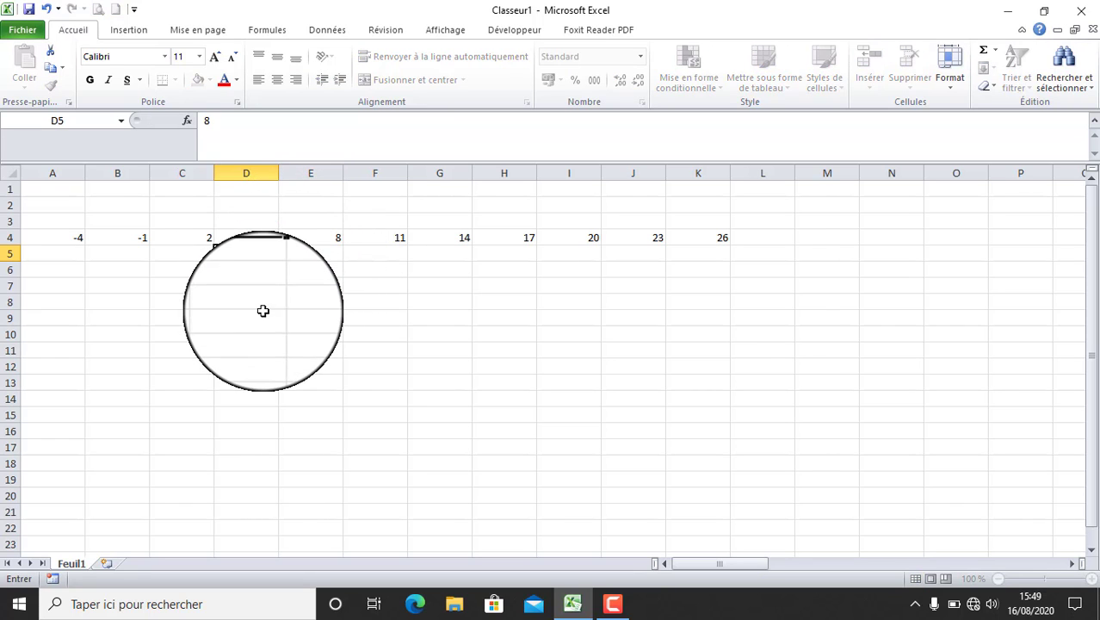
click(262, 316)
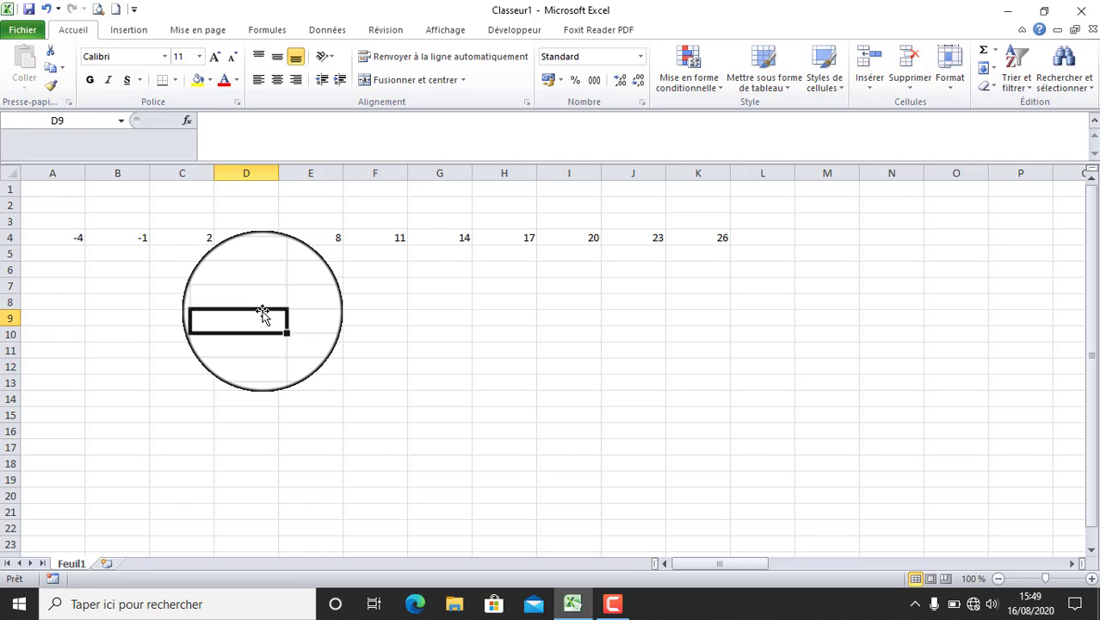
drag(273, 238, 279, 413)
drag(275, 251, 280, 189)
Clear the contents of range A1:K15
click(341, 284)
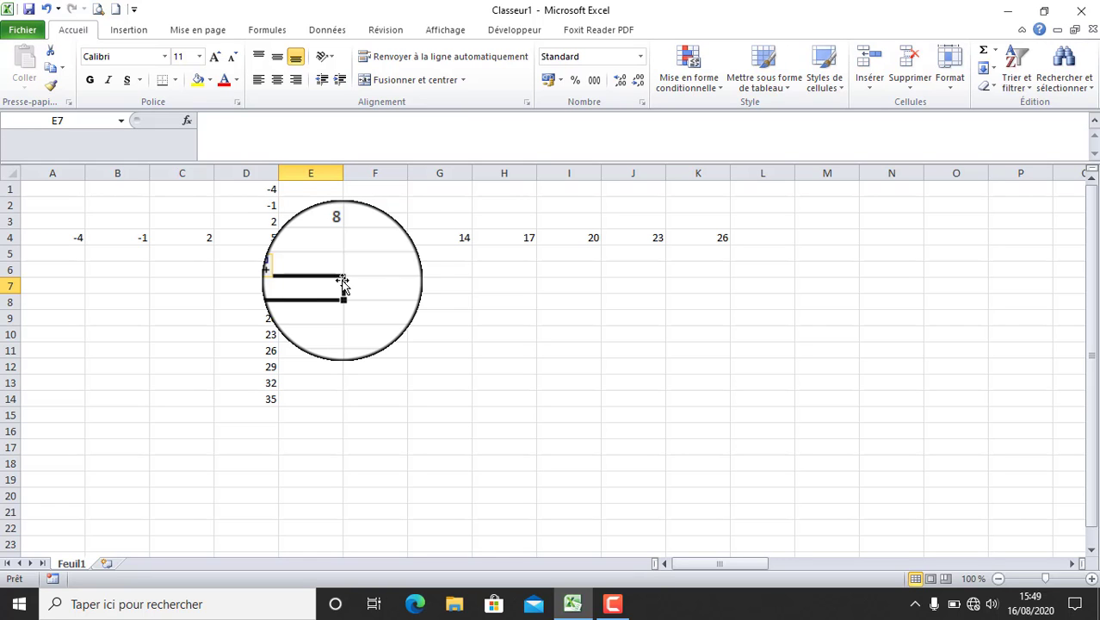
drag(41, 186, 677, 409)
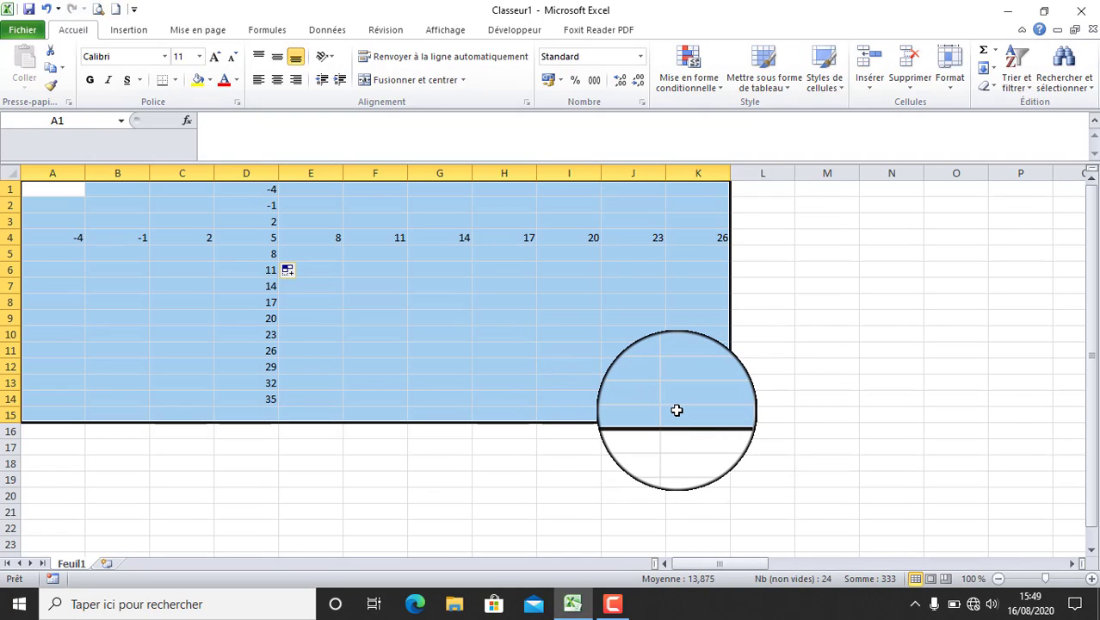
key(Delete)
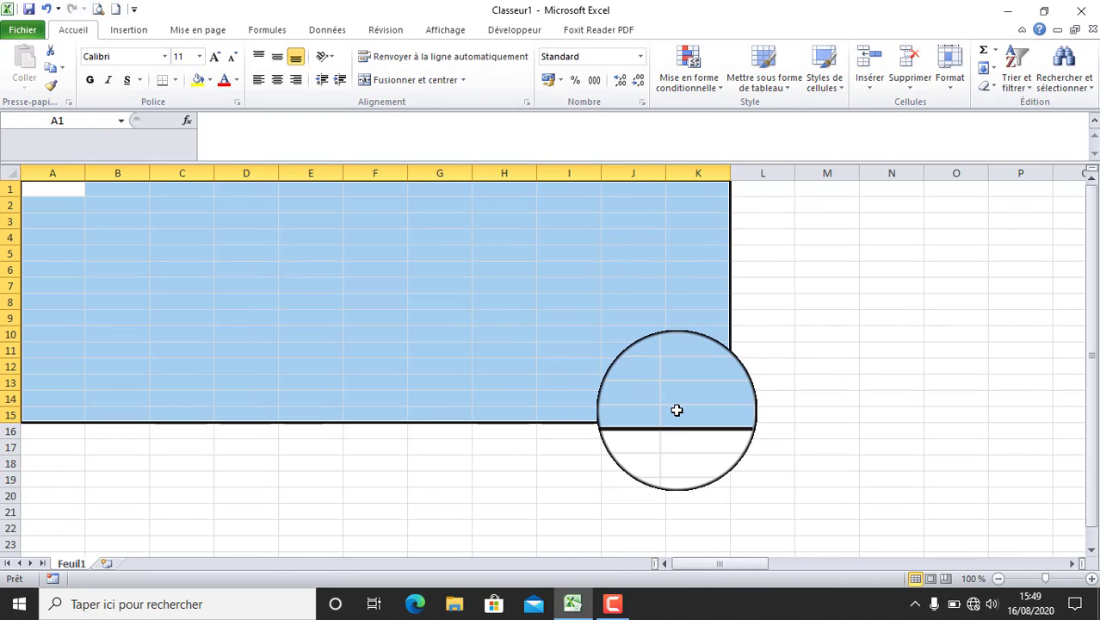
Enter 12 in cell D4 and fill from that single cell across row 4 to H4
click(235, 235)
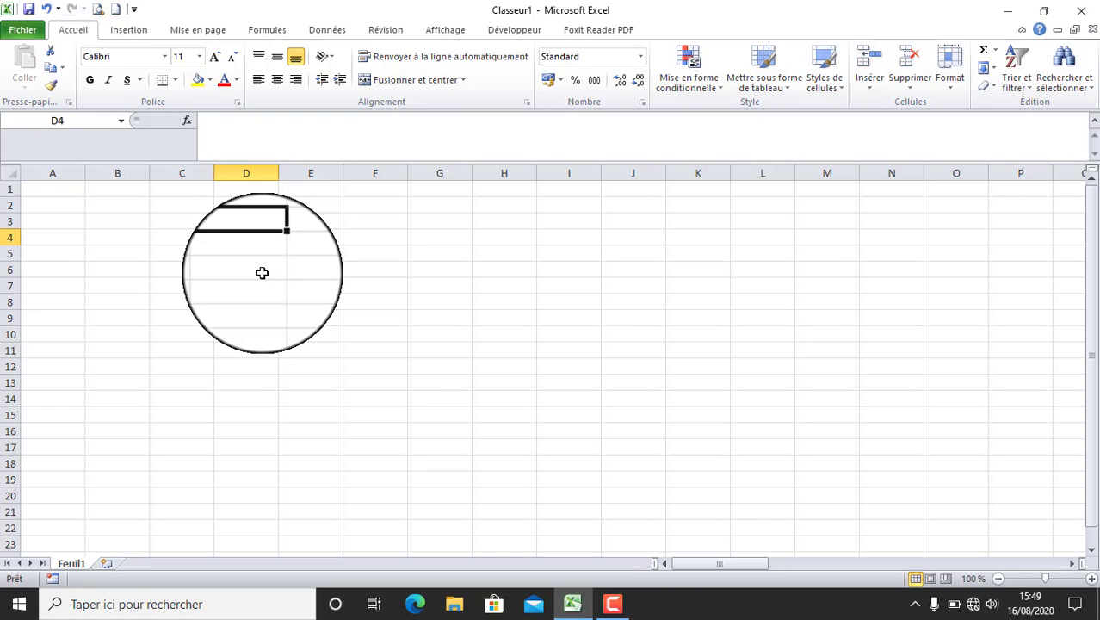
text(12)
key(Return)
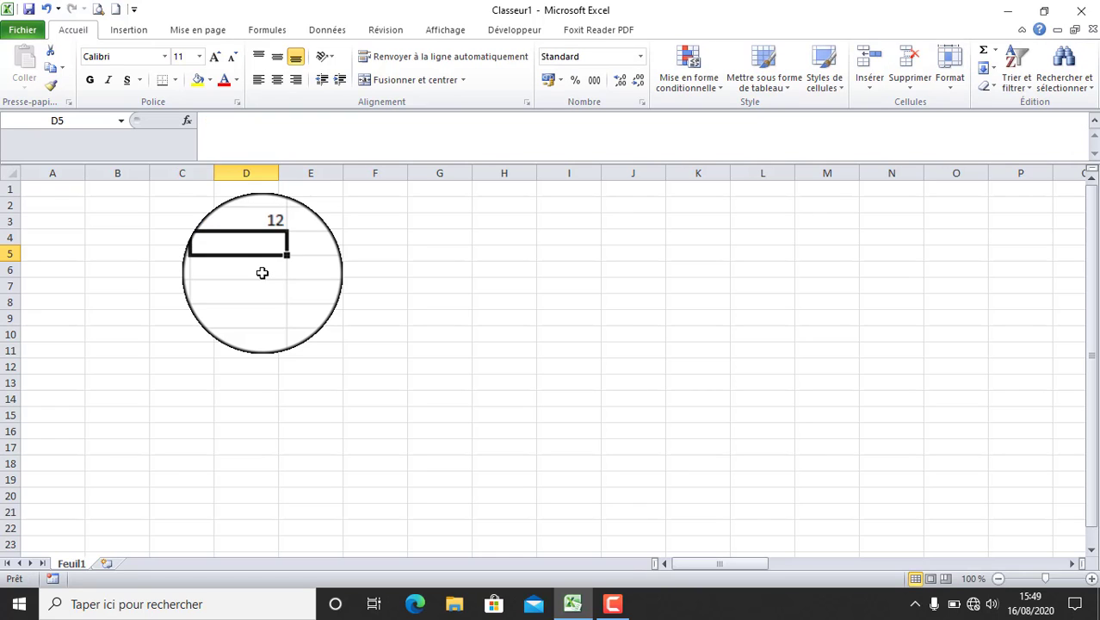
key(Up)
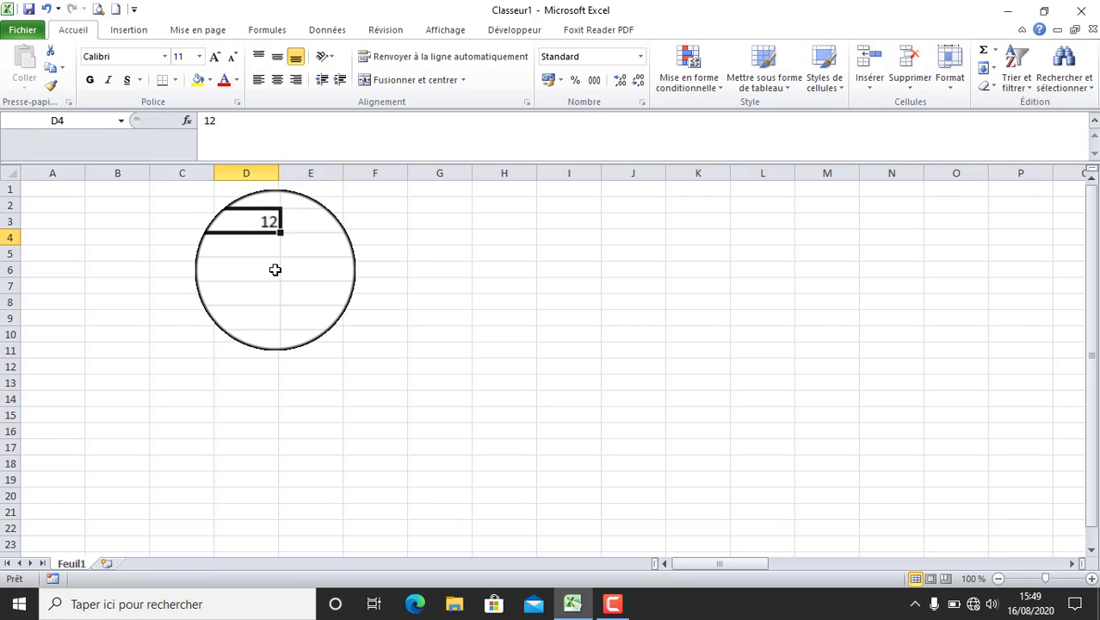
drag(279, 242, 533, 253)
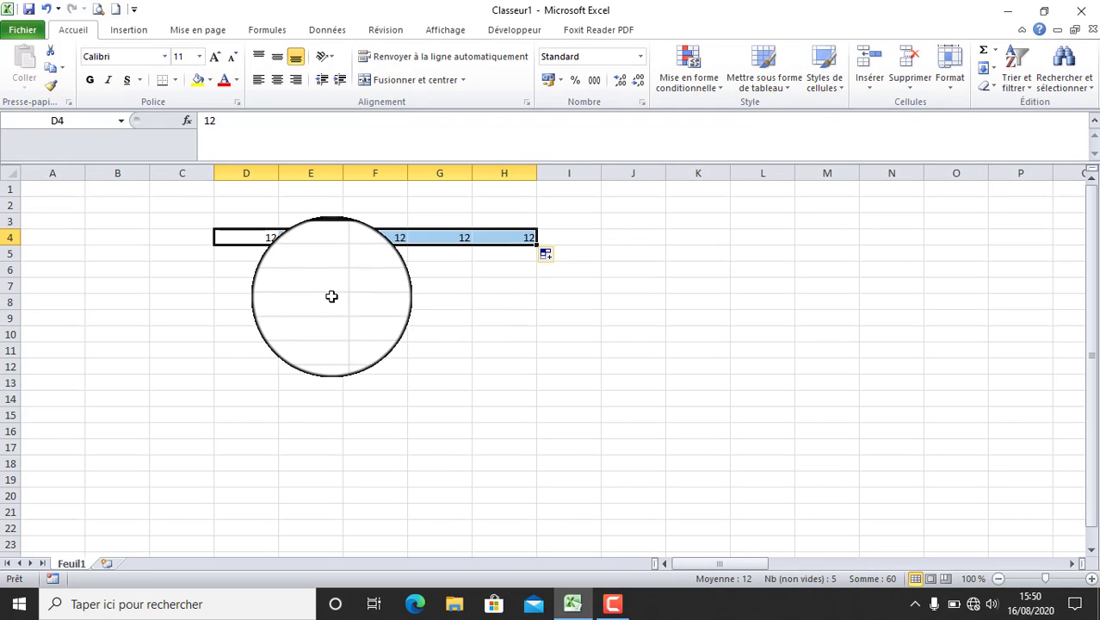
Clear the contents of E4:H5 and cell D4
click(331, 240)
drag(495, 243, 518, 244)
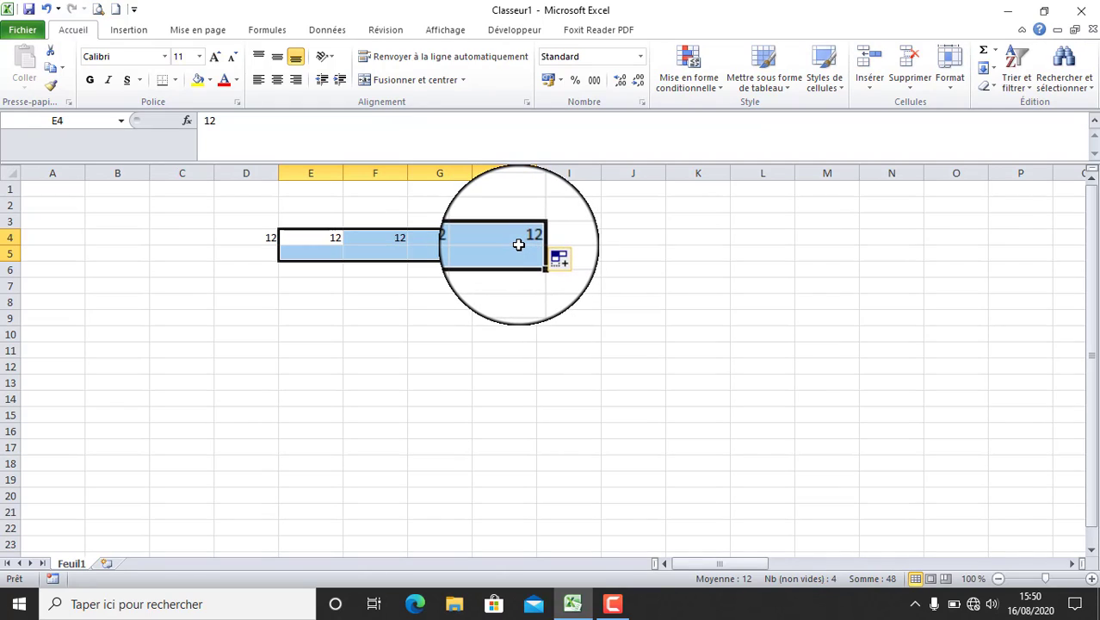
key(Delete)
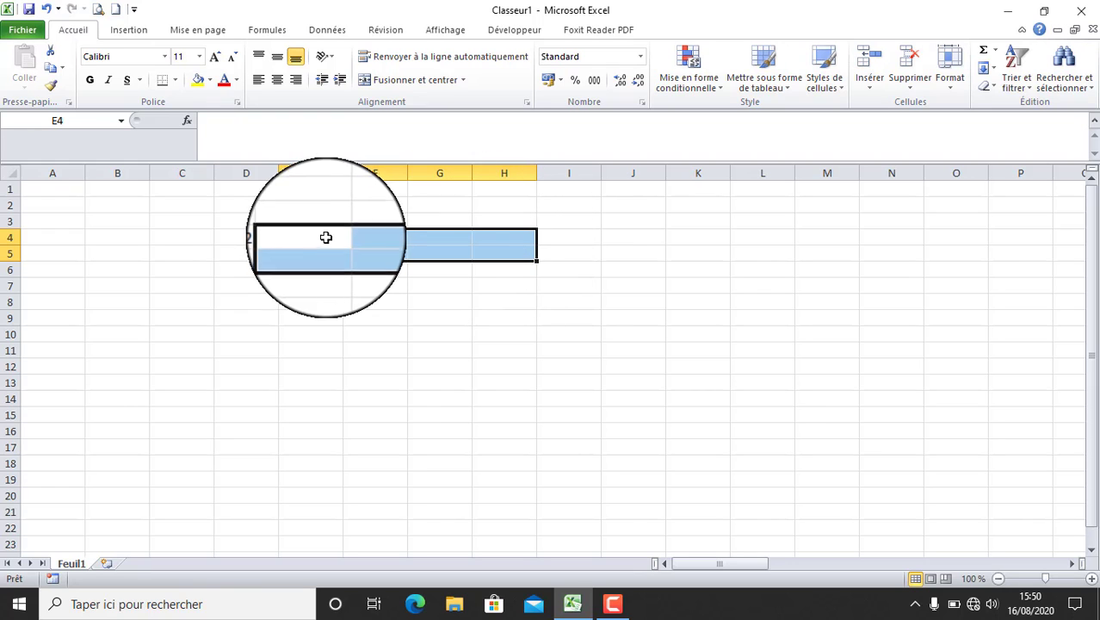
click(273, 239)
key(Delete)
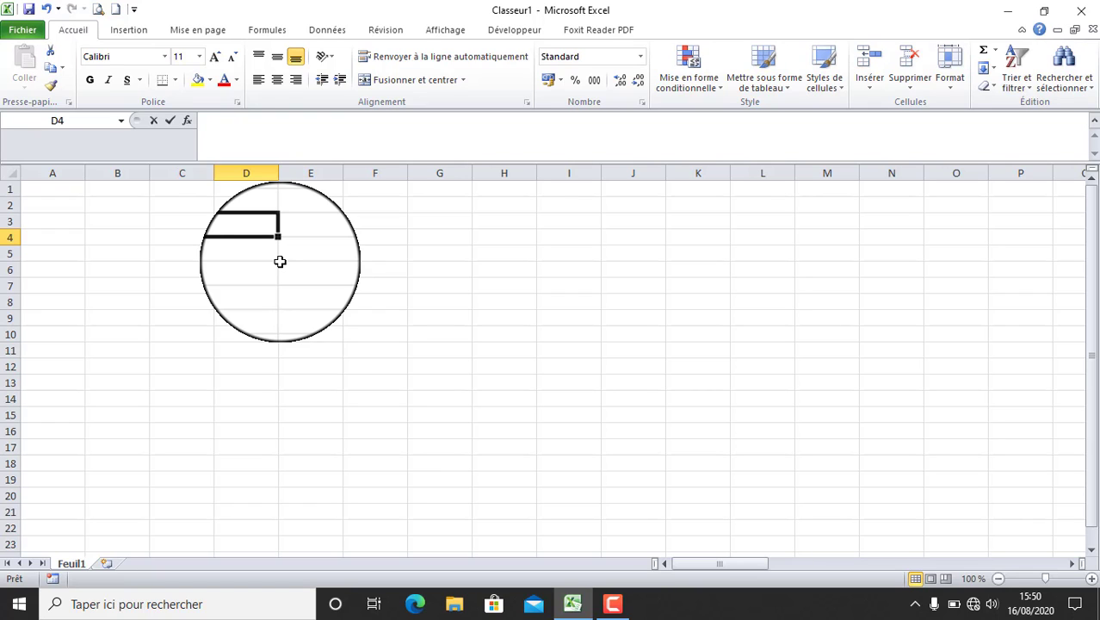
Enter 5 in D4 and 8 in E4 as starting values for another series
text(5)
key(Tab)
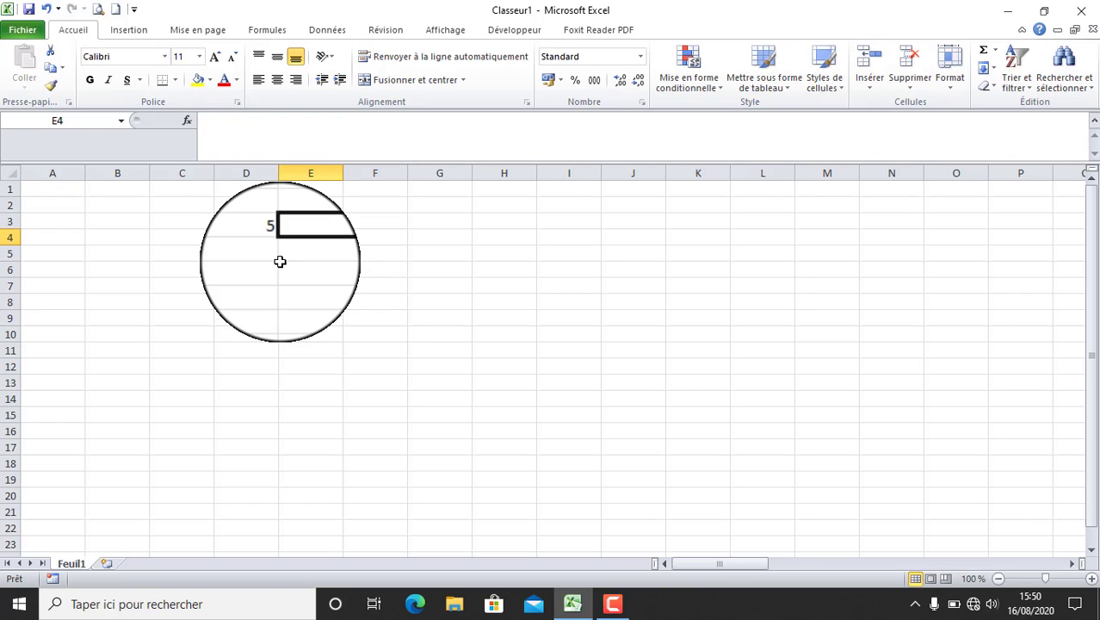
text(8)
click(281, 285)
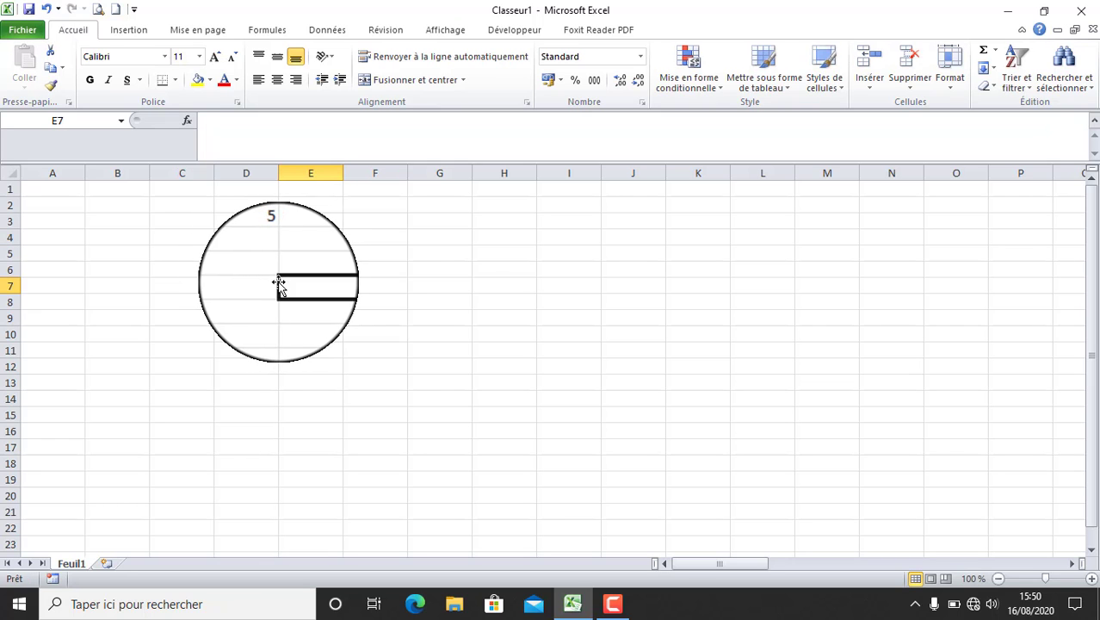
Fill D4:K4 through the Série de données dialog with a linear series in rows, using a step value of 3
drag(255, 238, 675, 238)
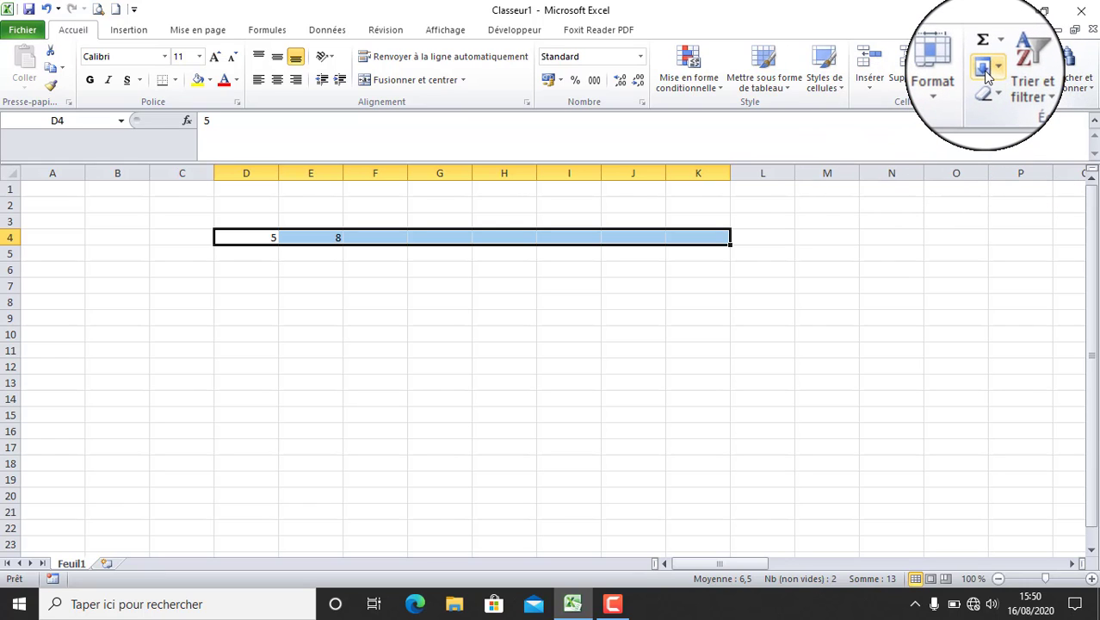
click(987, 71)
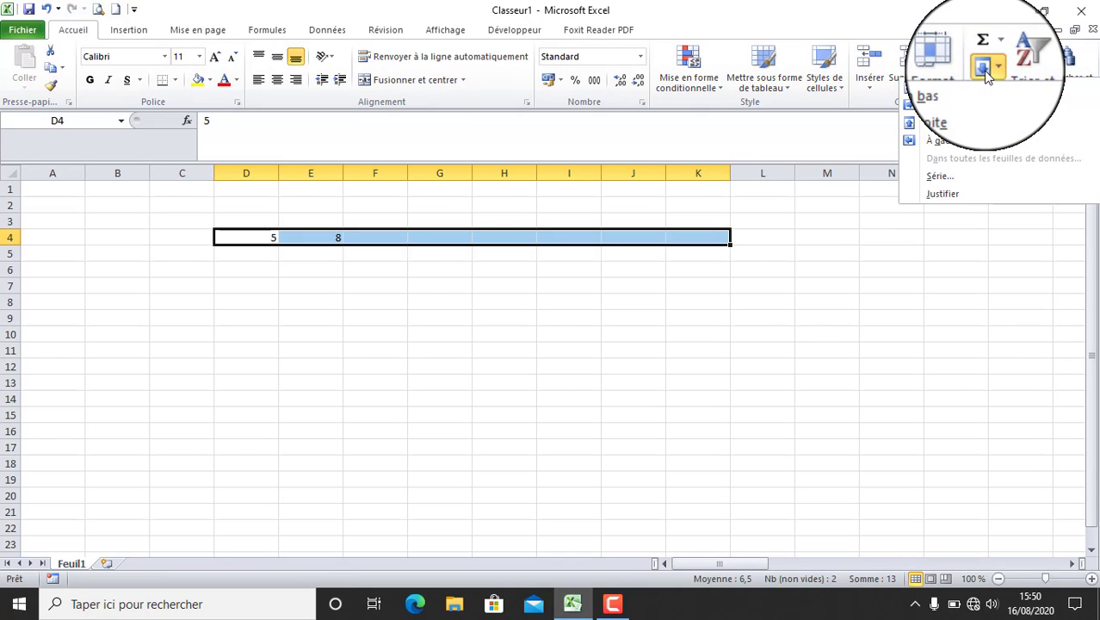
click(964, 175)
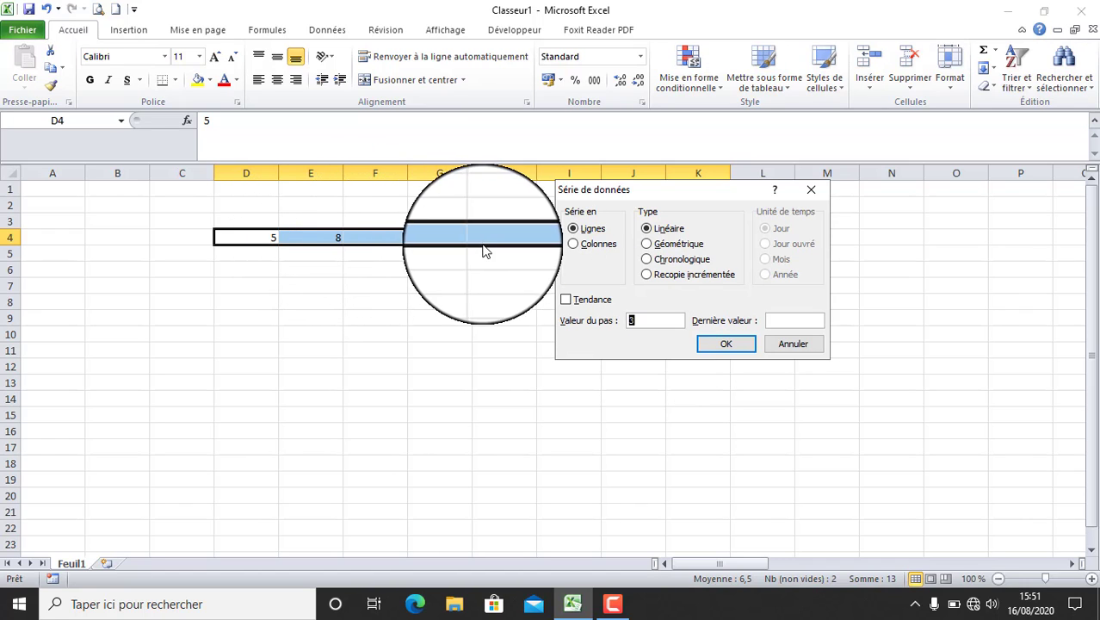
click(727, 344)
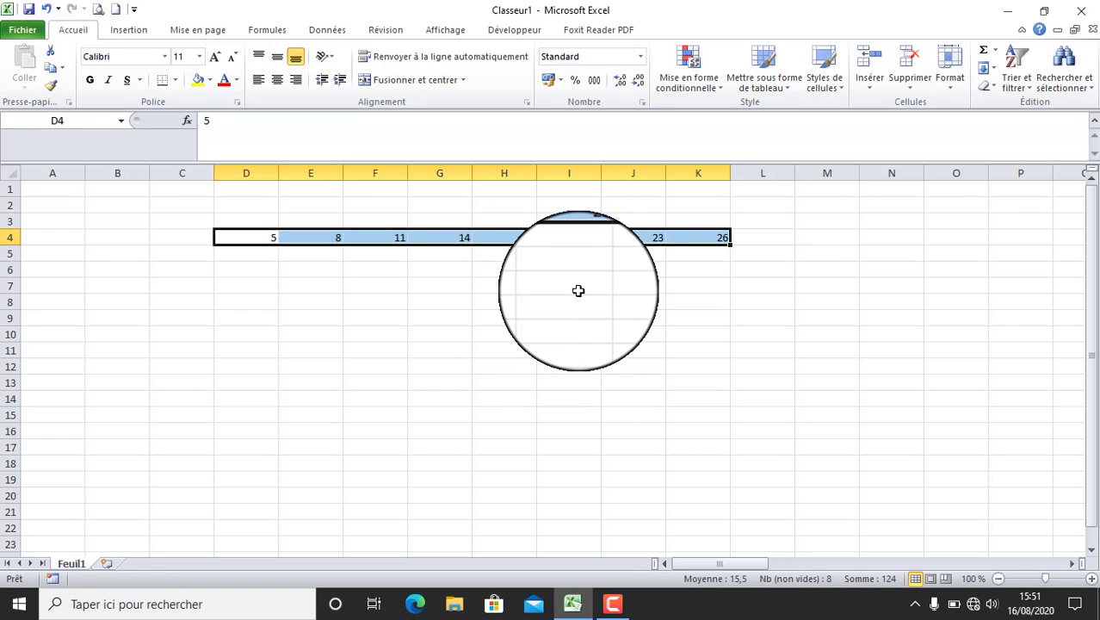
Clear the contents of E4:K4 and select the starting value 5 in D4
drag(327, 238, 682, 234)
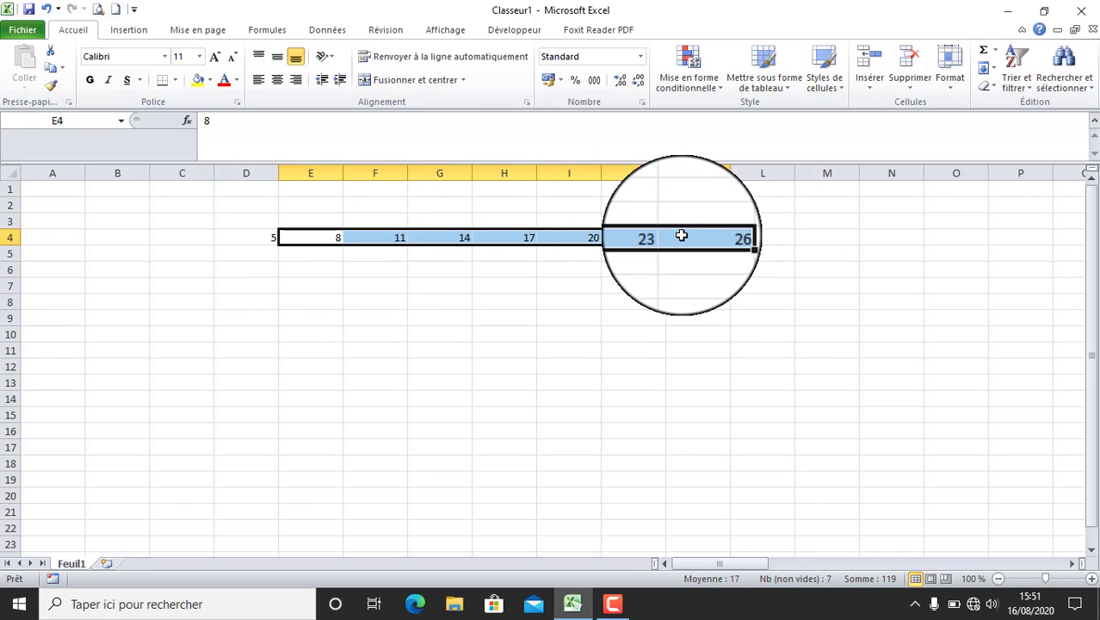
click(265, 238)
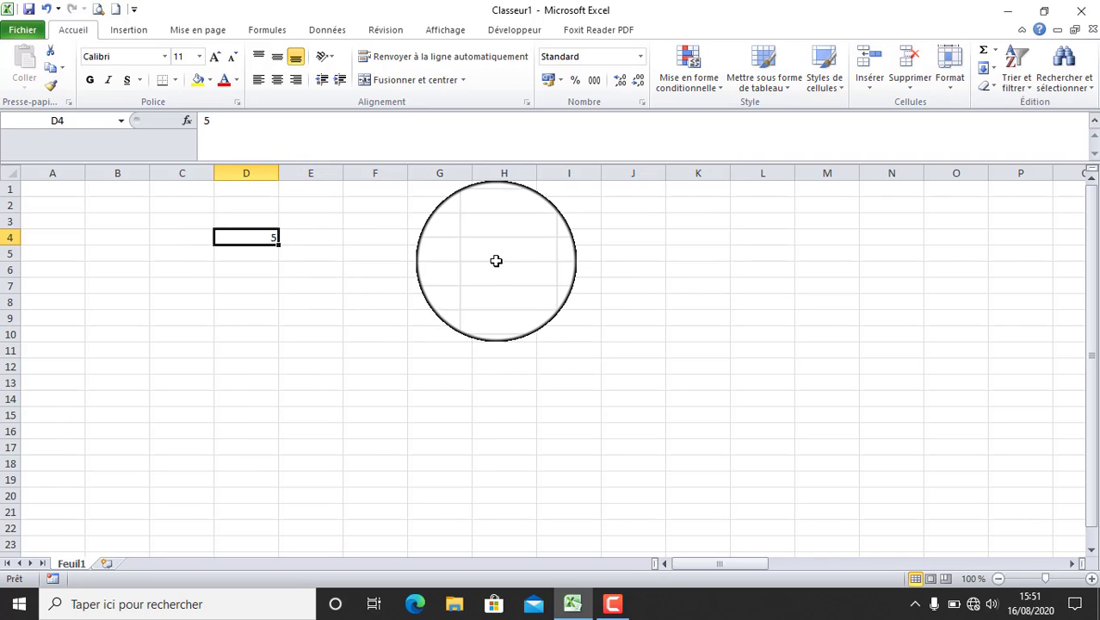
Fill a linear series in rows from D4 through the Série de données dialog, with step value 3 and last value 22
click(984, 68)
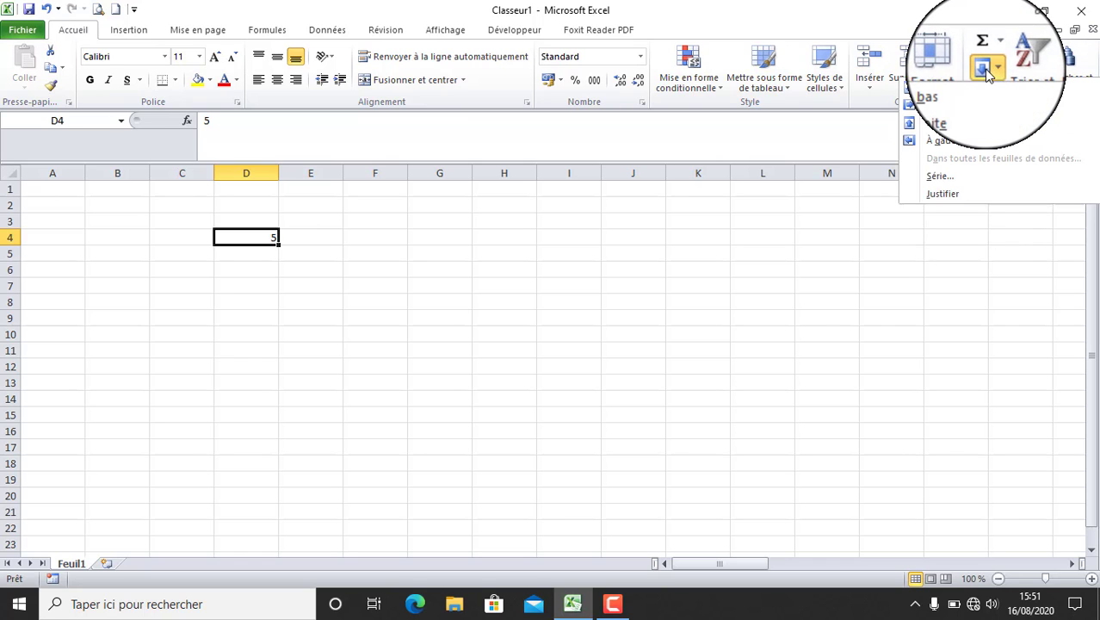
click(957, 177)
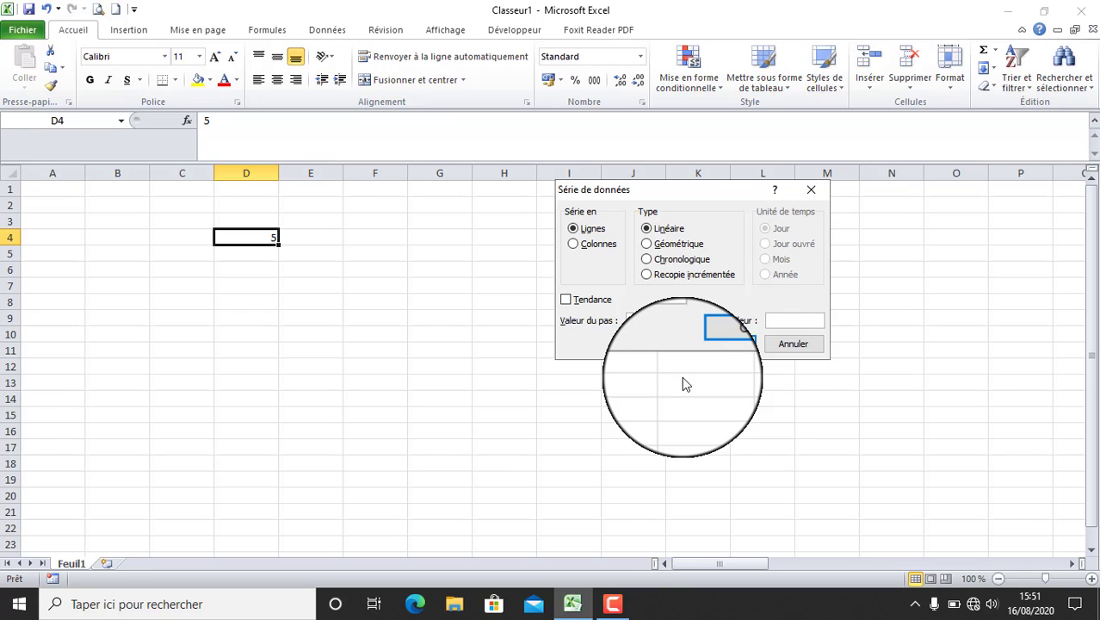
text(3)
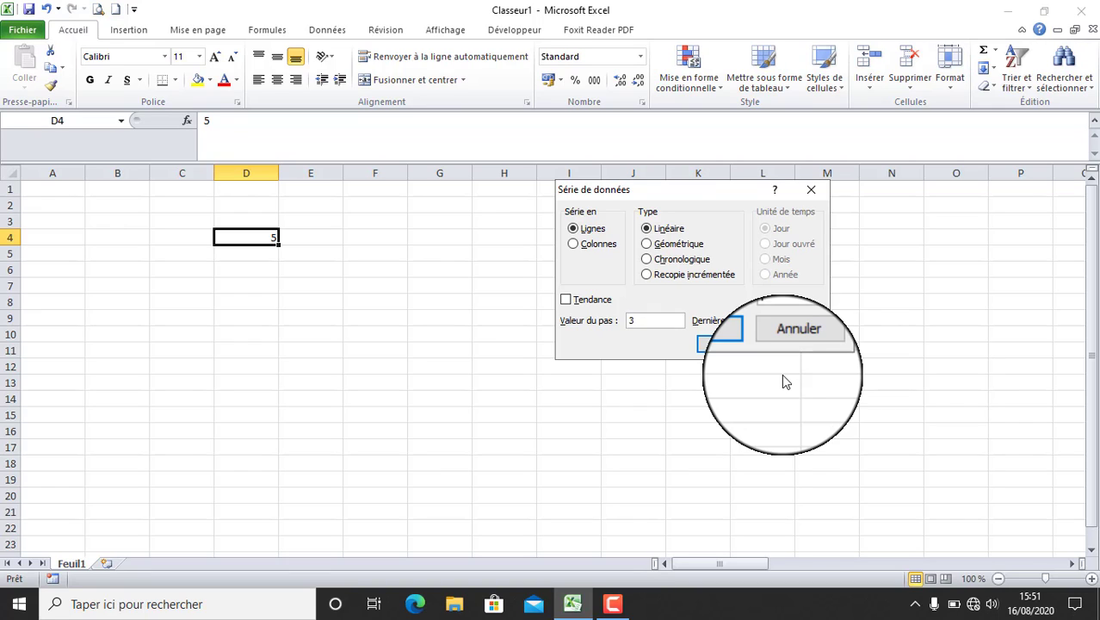
text(20)
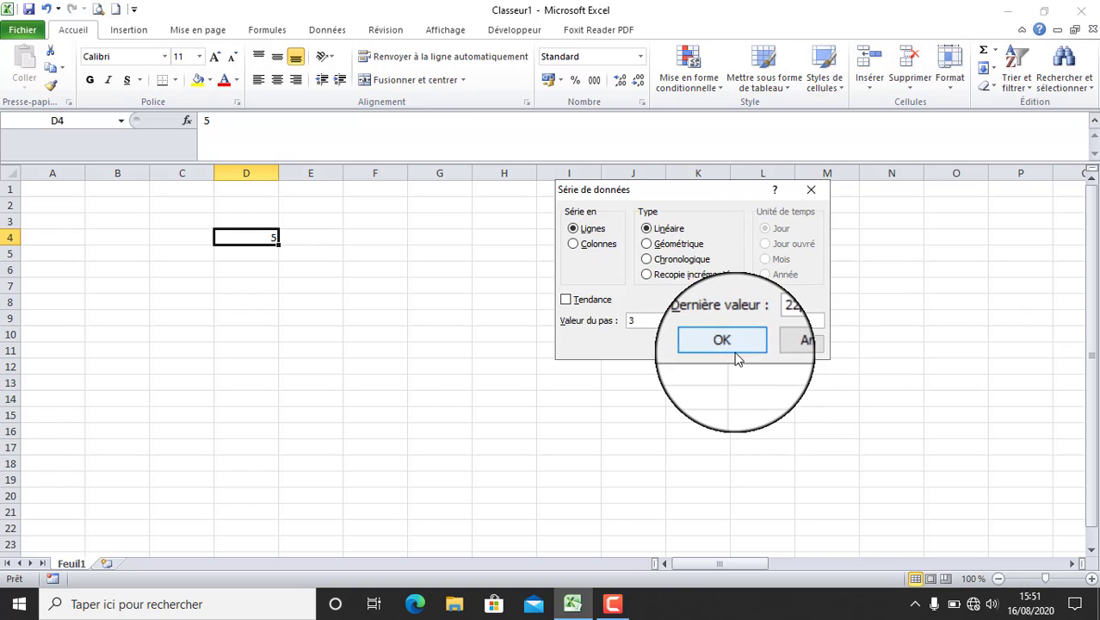
click(721, 344)
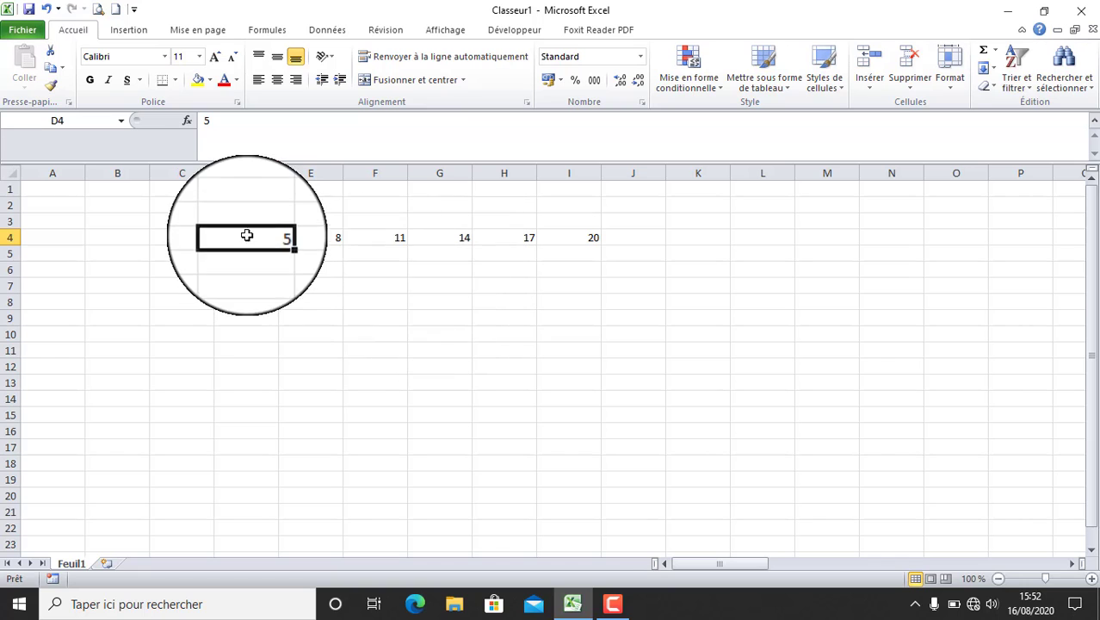
Clear the contents of D4:I4 and enter 4 in D4 as the starting value for a geometric series
drag(258, 238, 566, 247)
key(Delete)
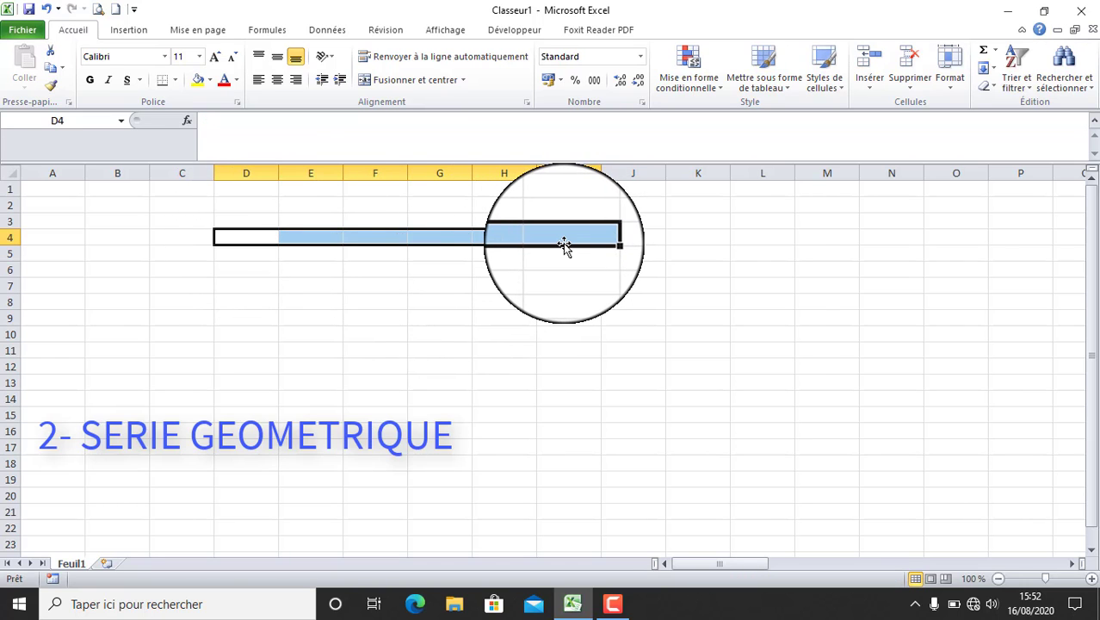
click(243, 238)
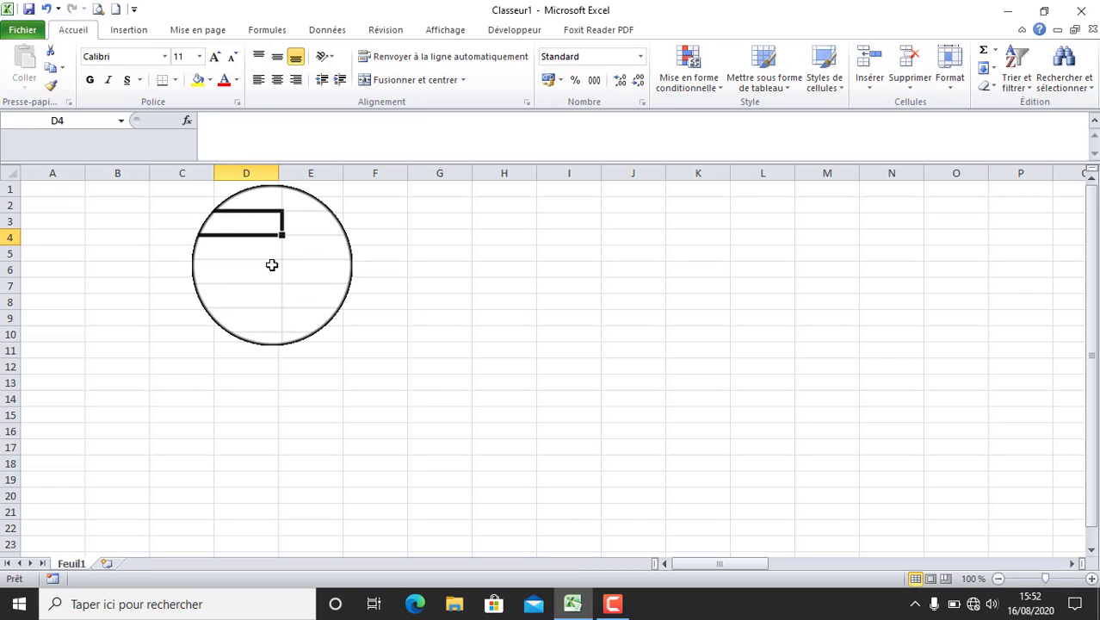
text(4)
click(271, 264)
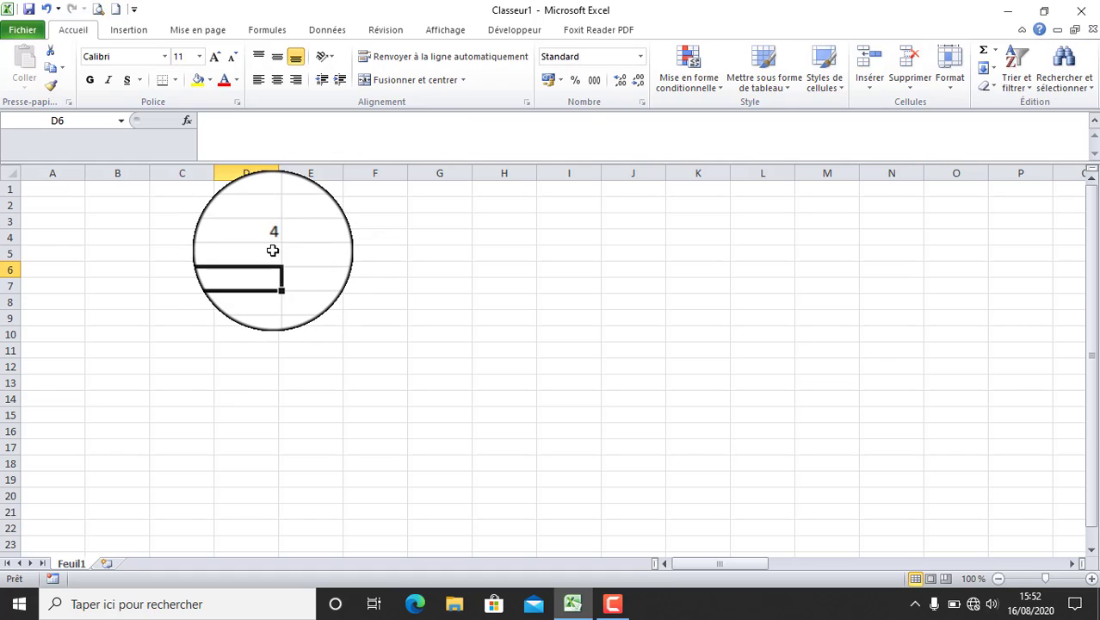
click(269, 238)
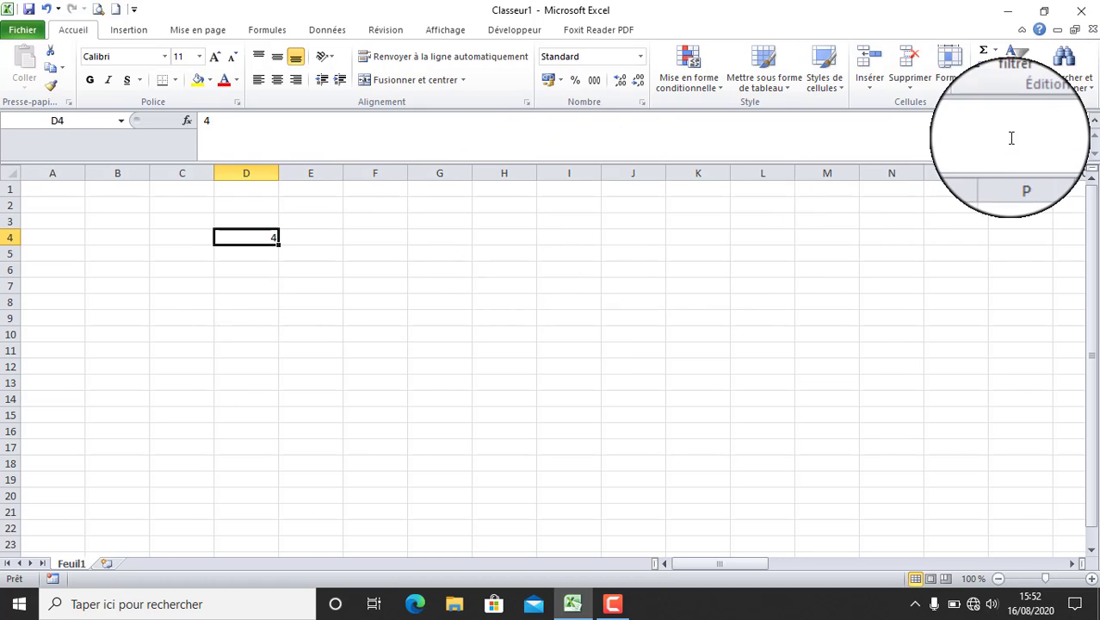
Fill D4:I4 through the Série de données dialog with a geometric series in rows, using step value 2 and ending at 128
click(982, 68)
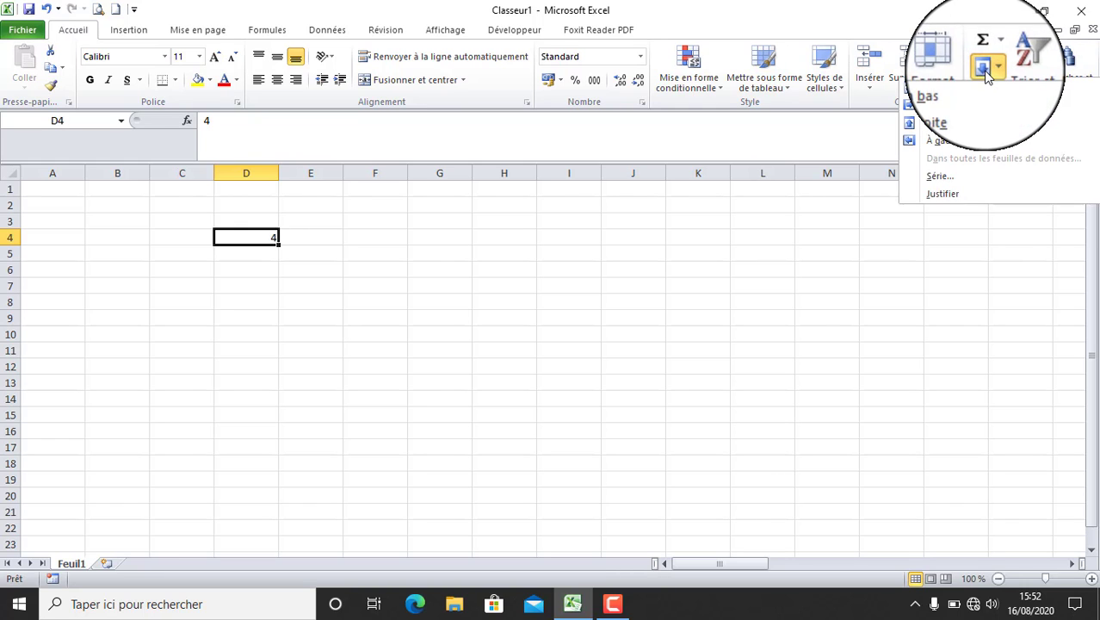
click(987, 185)
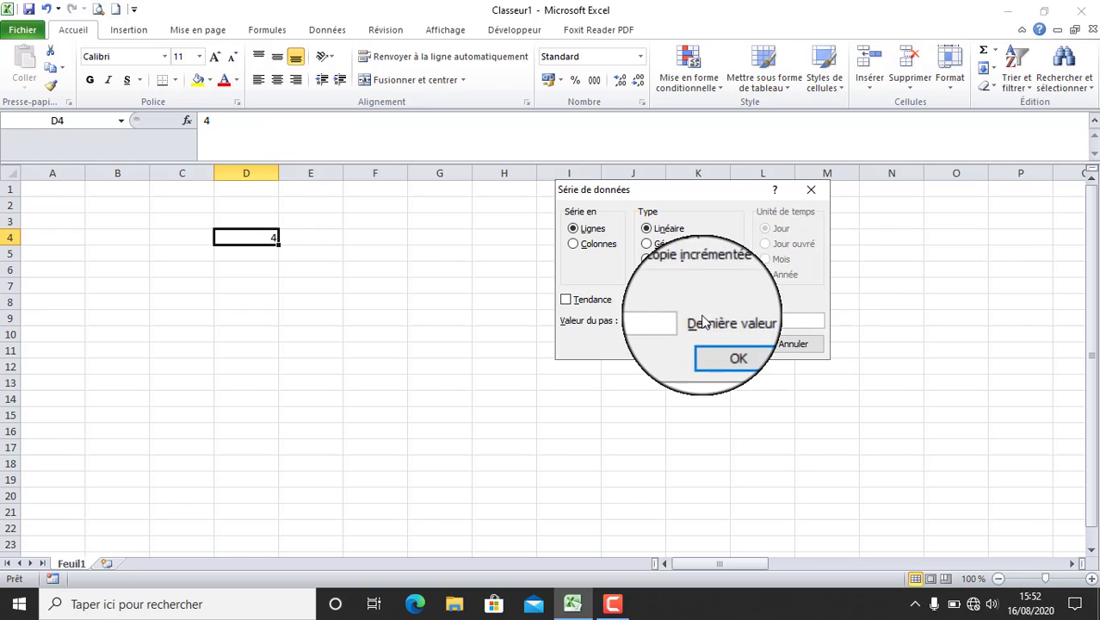
click(659, 245)
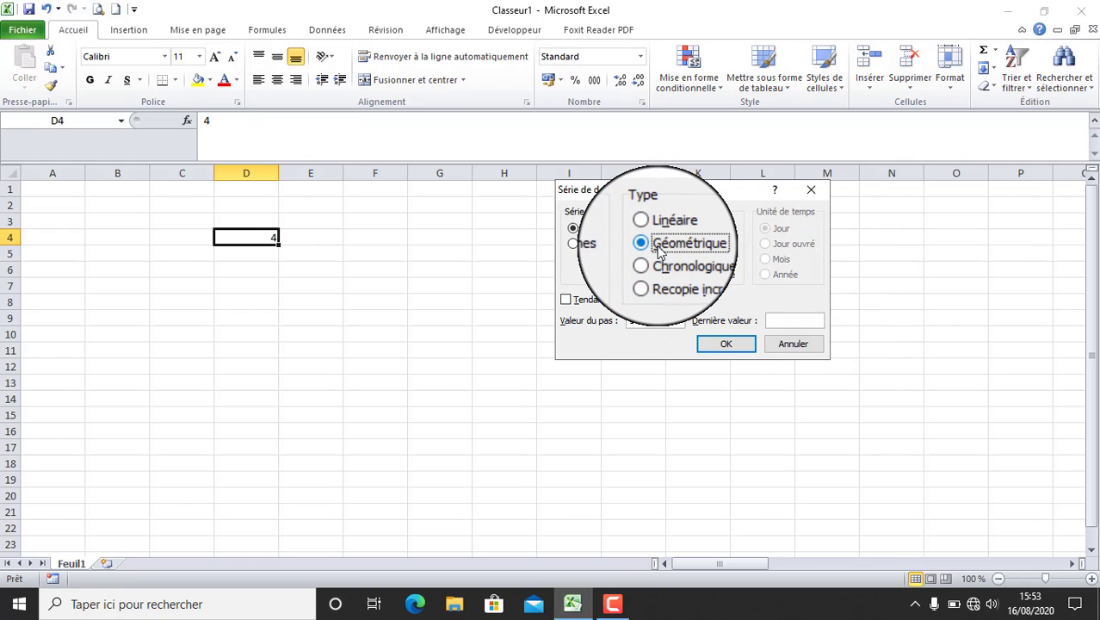
double_click(638, 323)
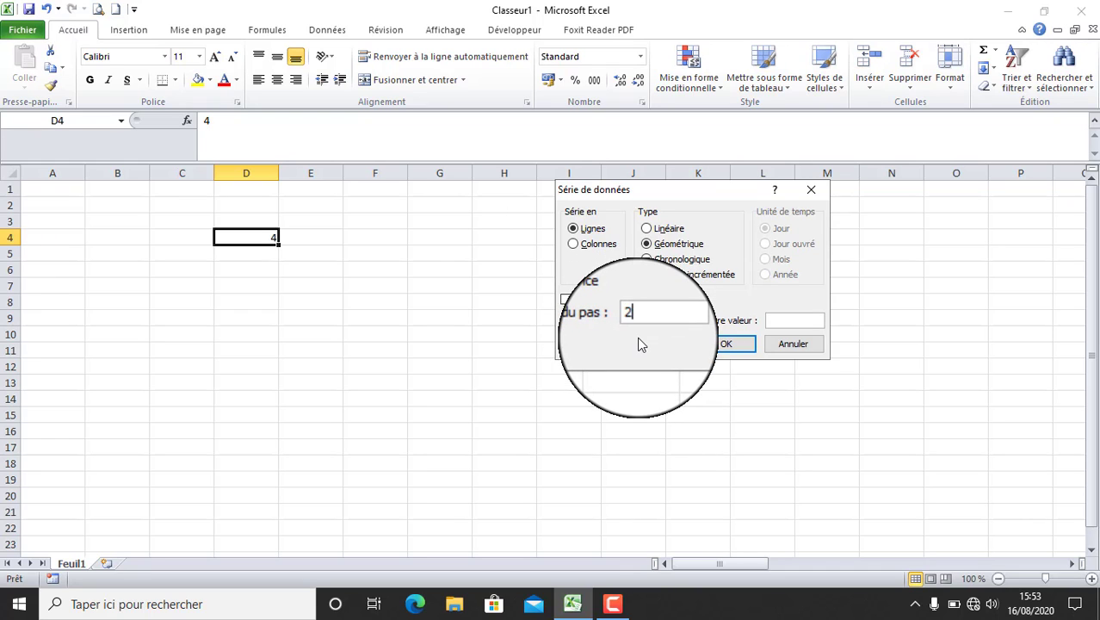
text(2)
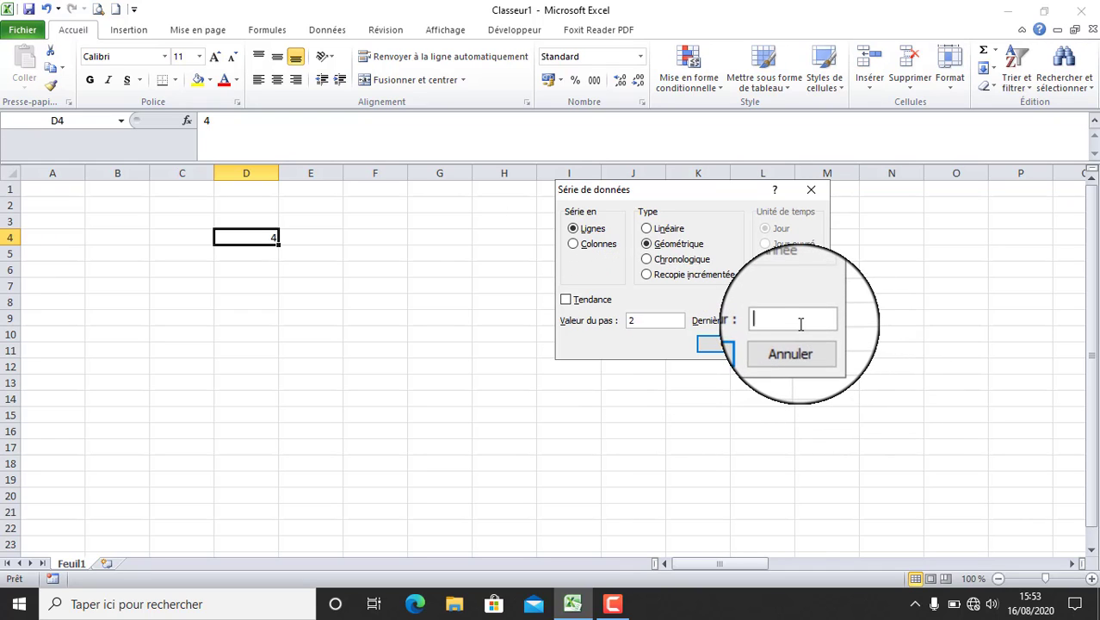
click(791, 320)
text(100)
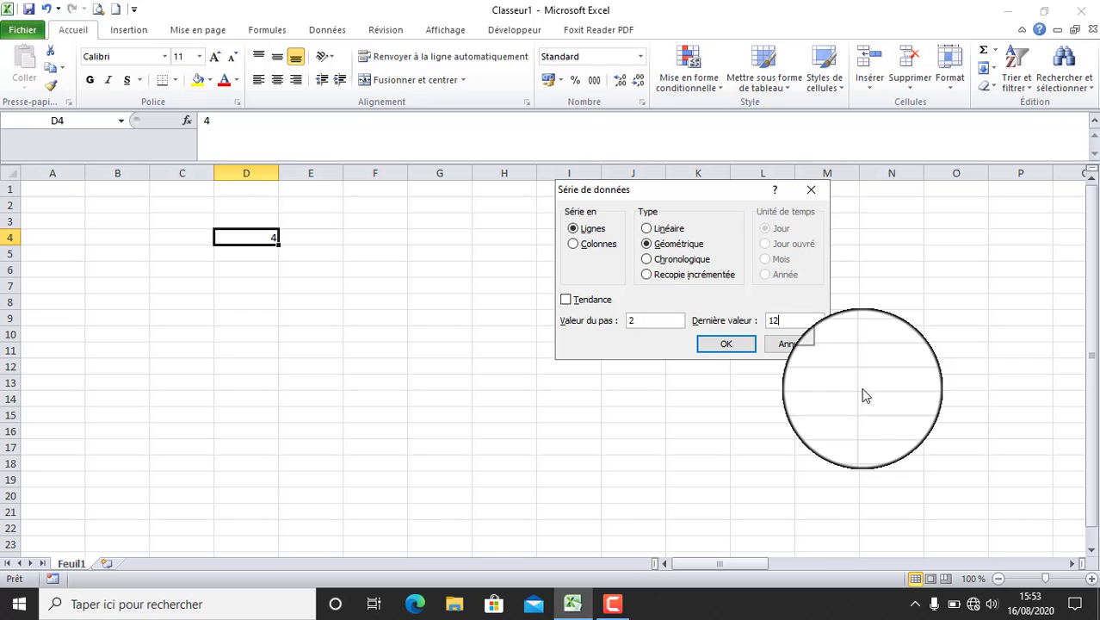
click(724, 340)
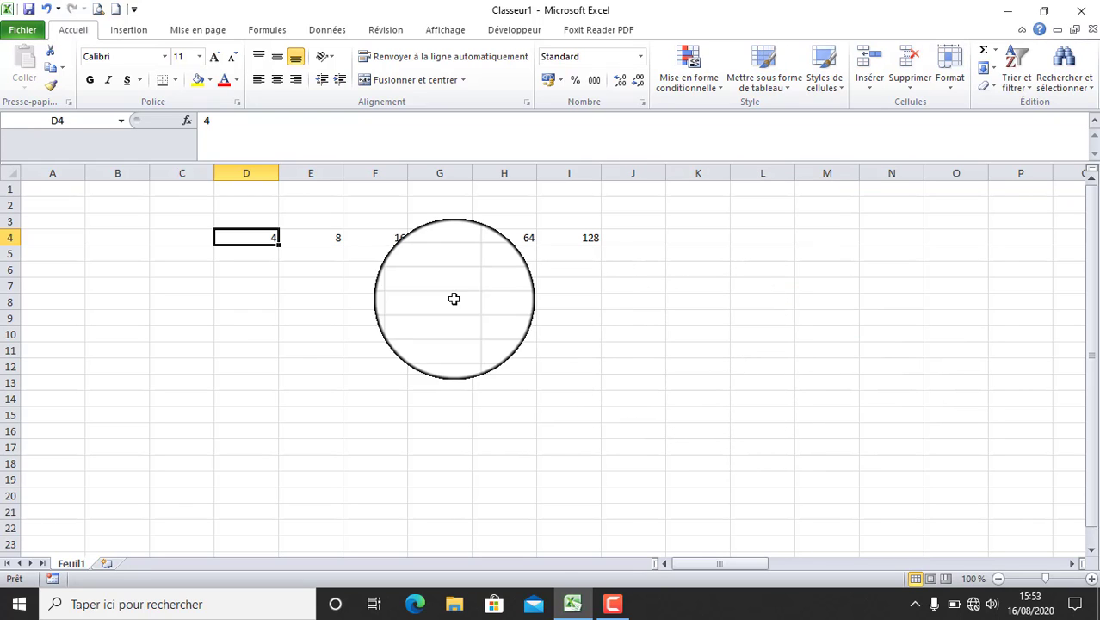
Review the first terms of the geometric series and clear the contents of D4:I4
click(326, 239)
click(262, 237)
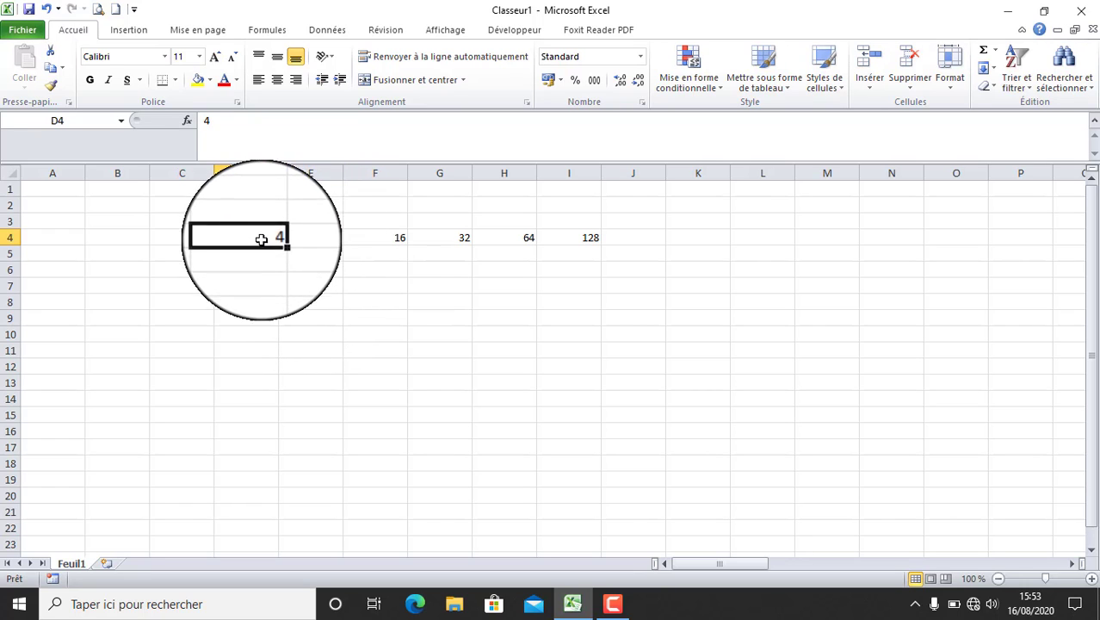
click(329, 238)
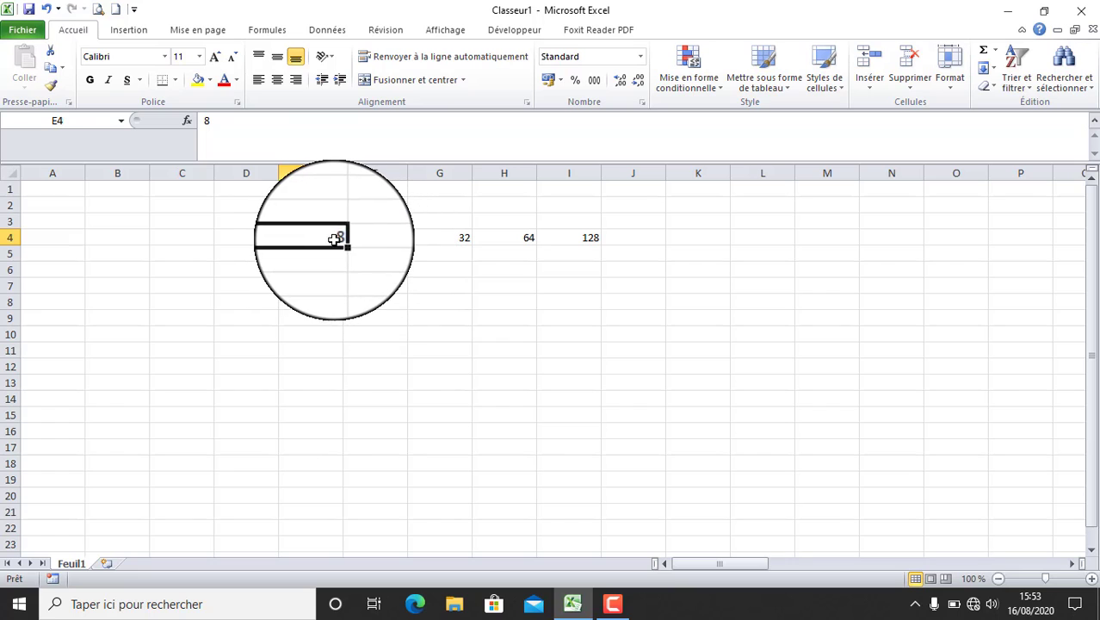
click(400, 239)
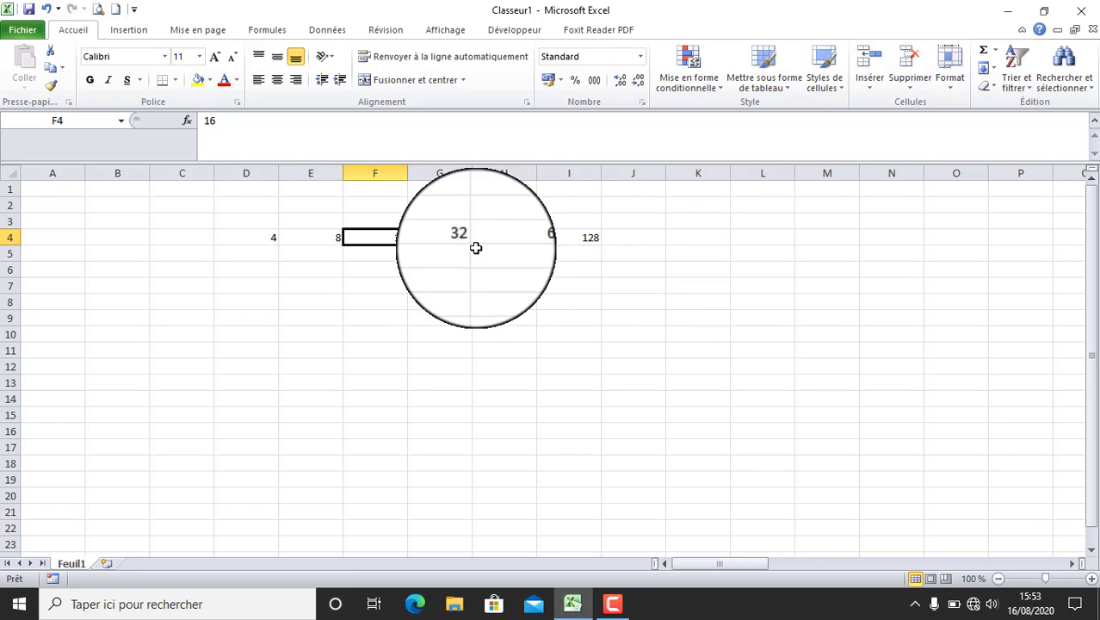
drag(258, 237, 567, 238)
key(Delete)
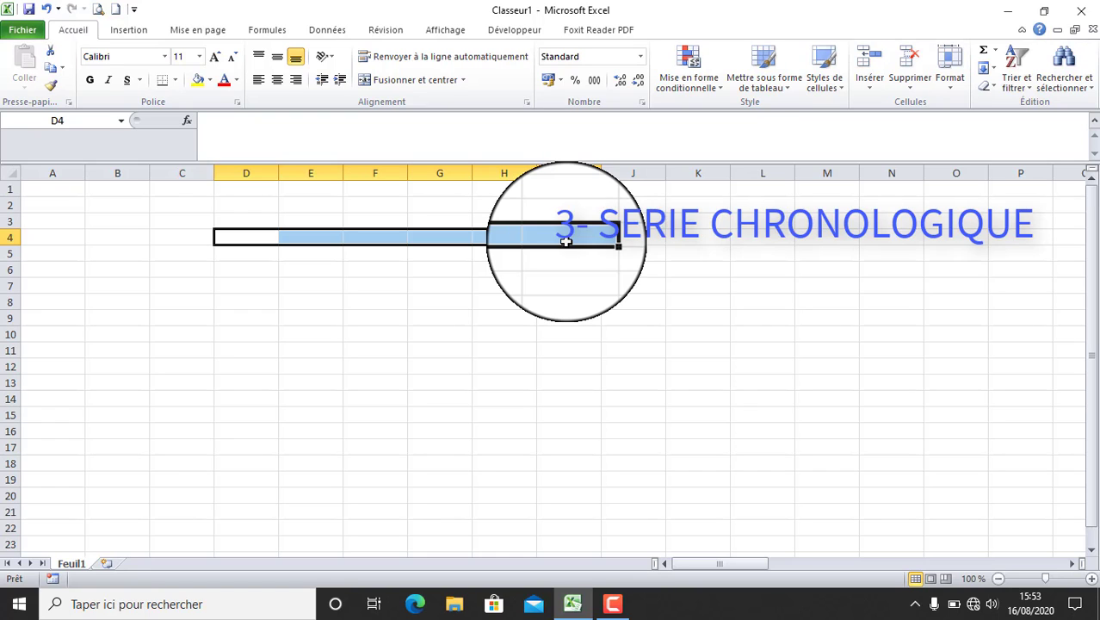
Enter the date 16/8/2020 in D4 as the starting value for a chronological series
drag(566, 242, 249, 239)
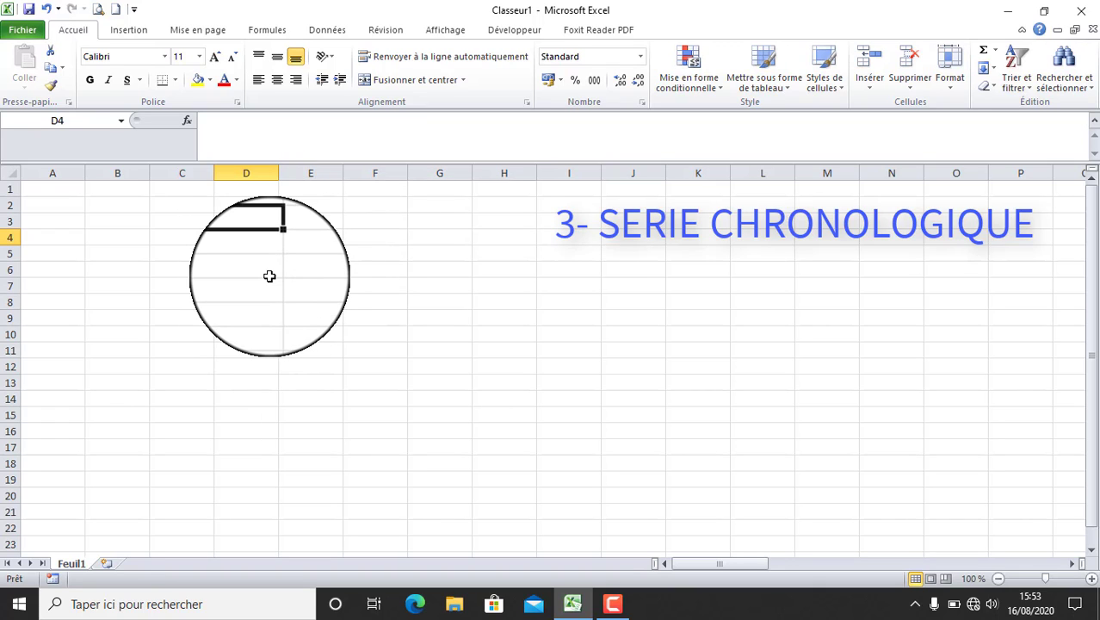
text(16)
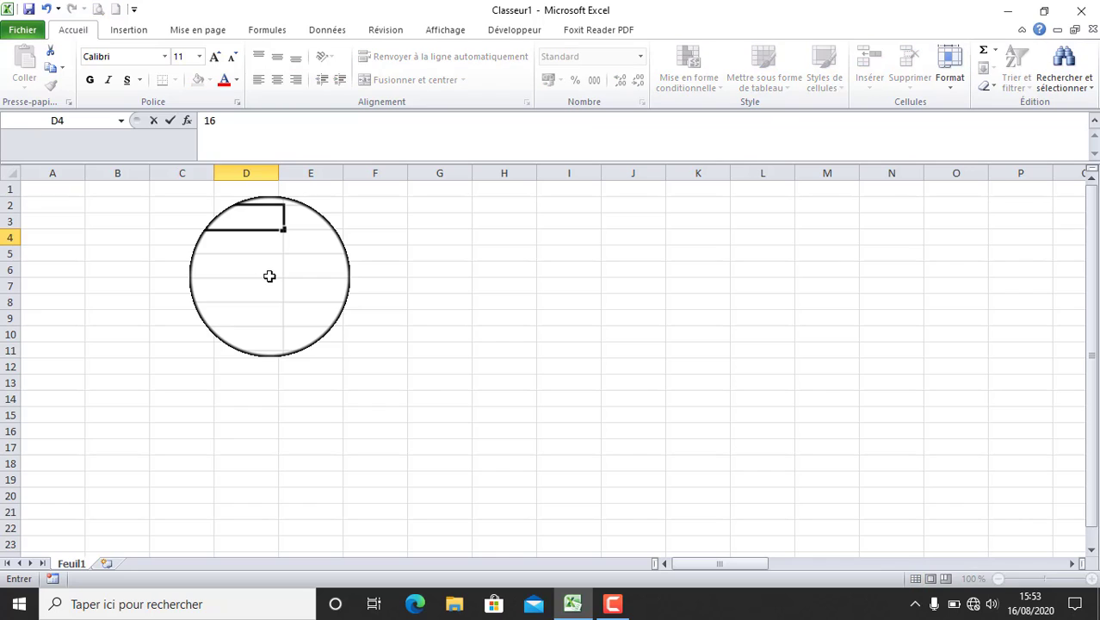
text(/8/2020)
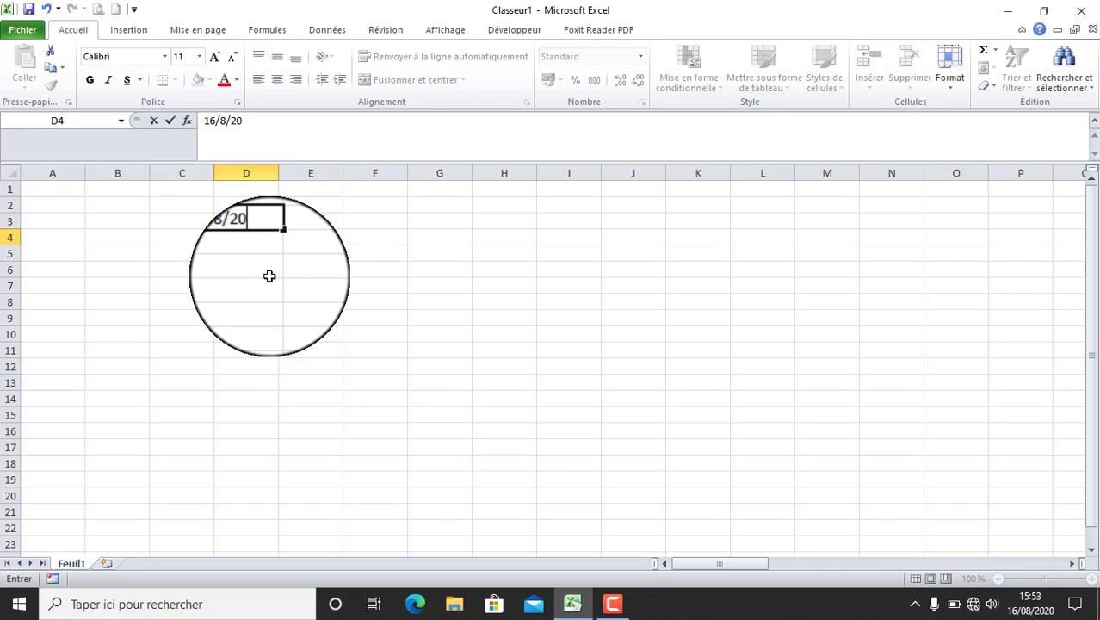
key(Return)
click(256, 236)
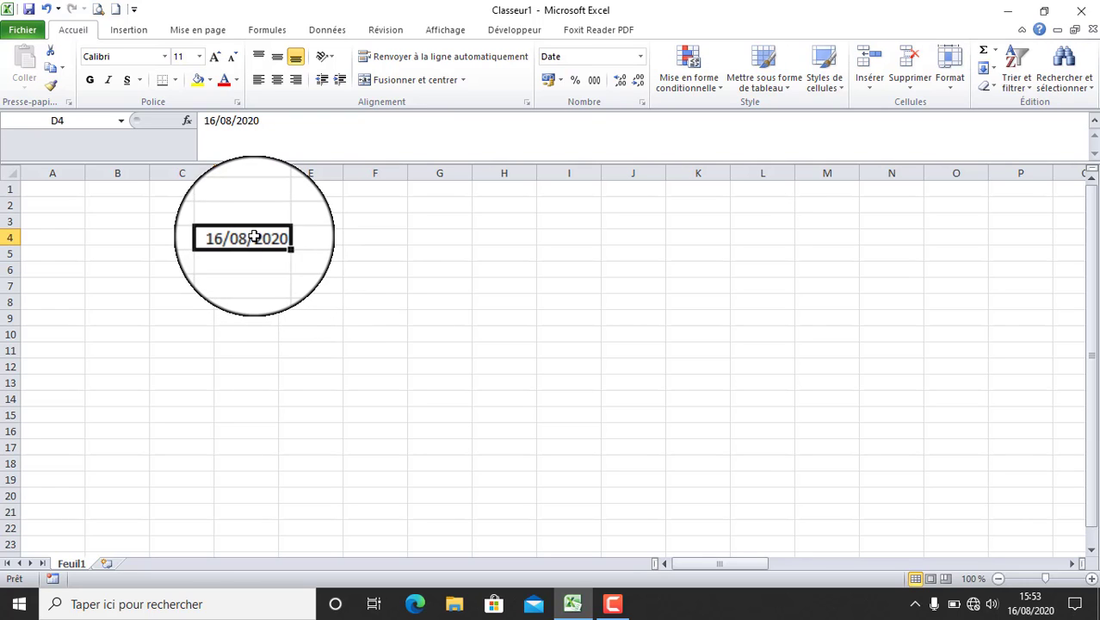
Extend the date in D4 across to H4 with the fill handle and set the fill option to increment by months
drag(280, 246, 523, 249)
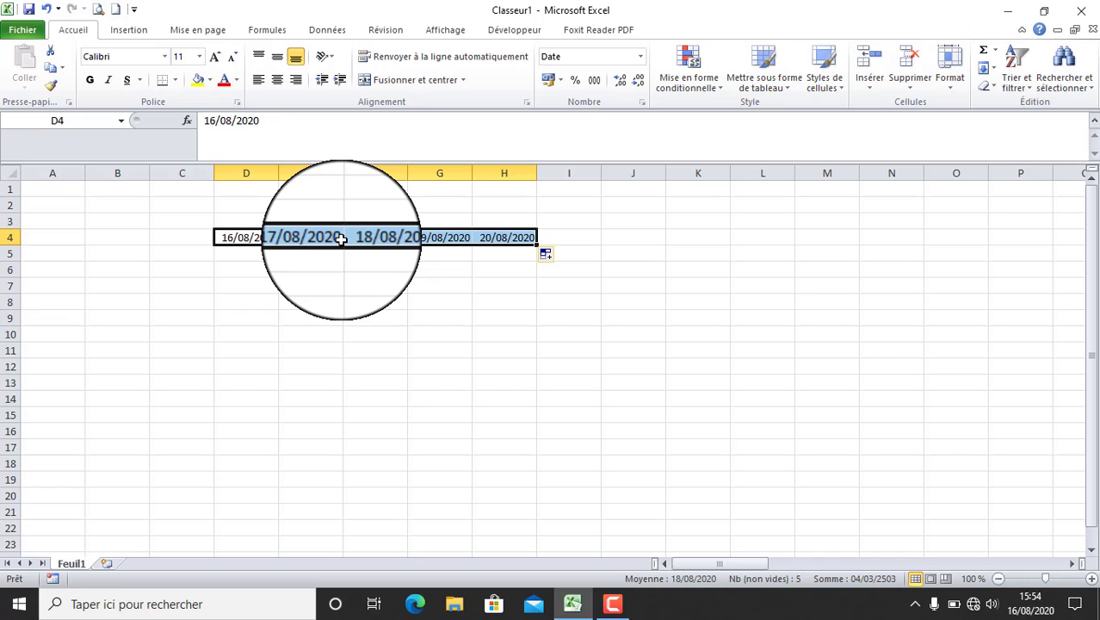
click(550, 258)
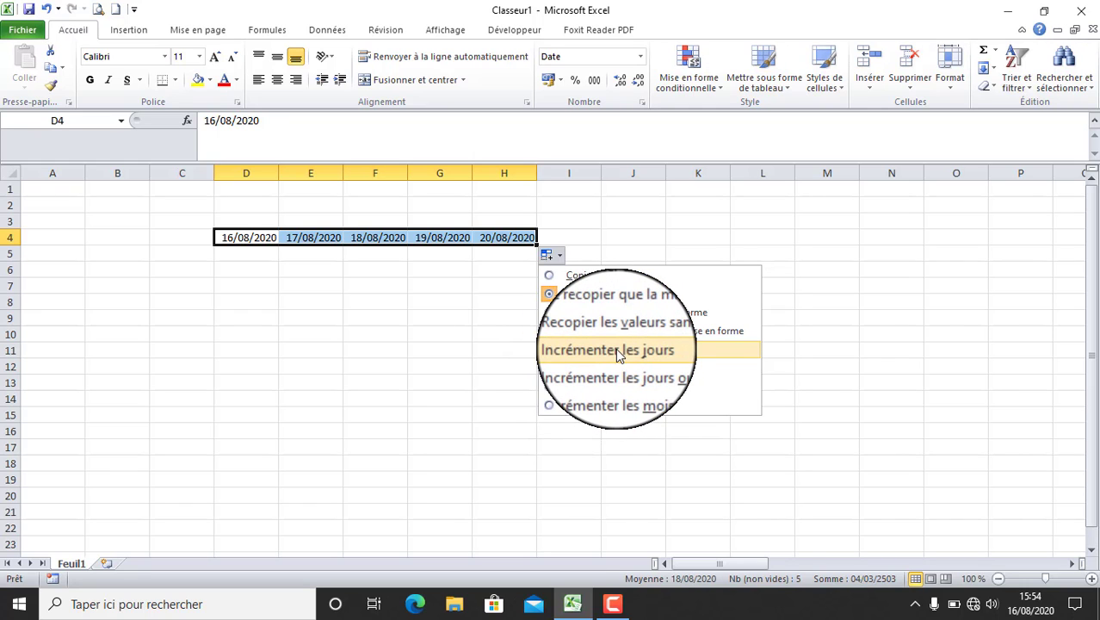
click(609, 392)
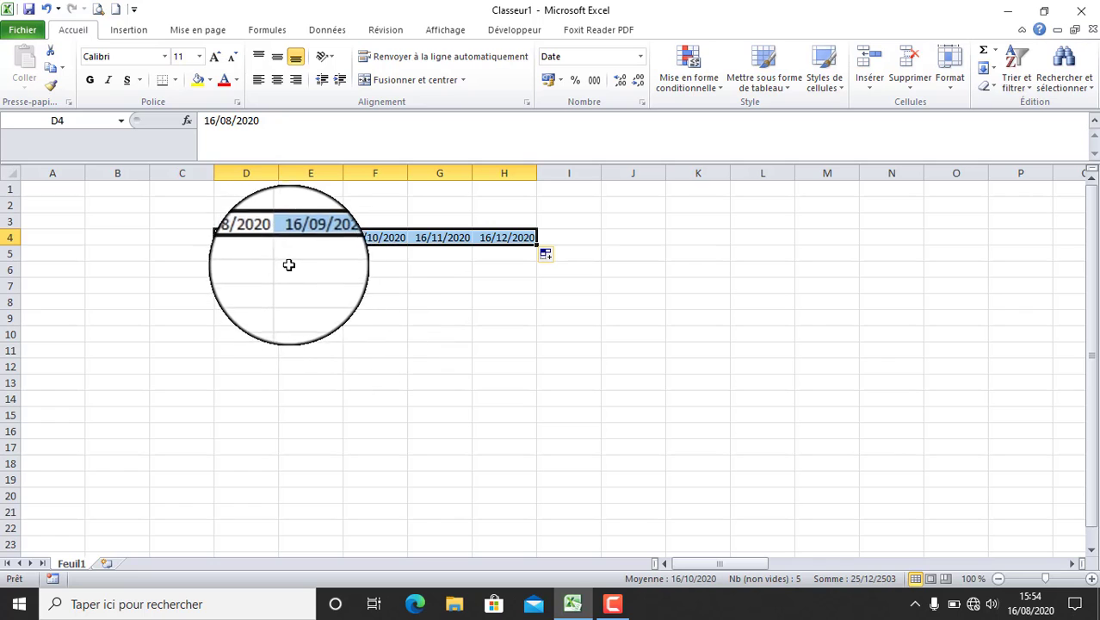
Review the monthly dates cell by cell and clear the contents of E4:H4, keeping the start date in D4
click(244, 244)
click(327, 242)
click(387, 243)
click(461, 243)
click(504, 238)
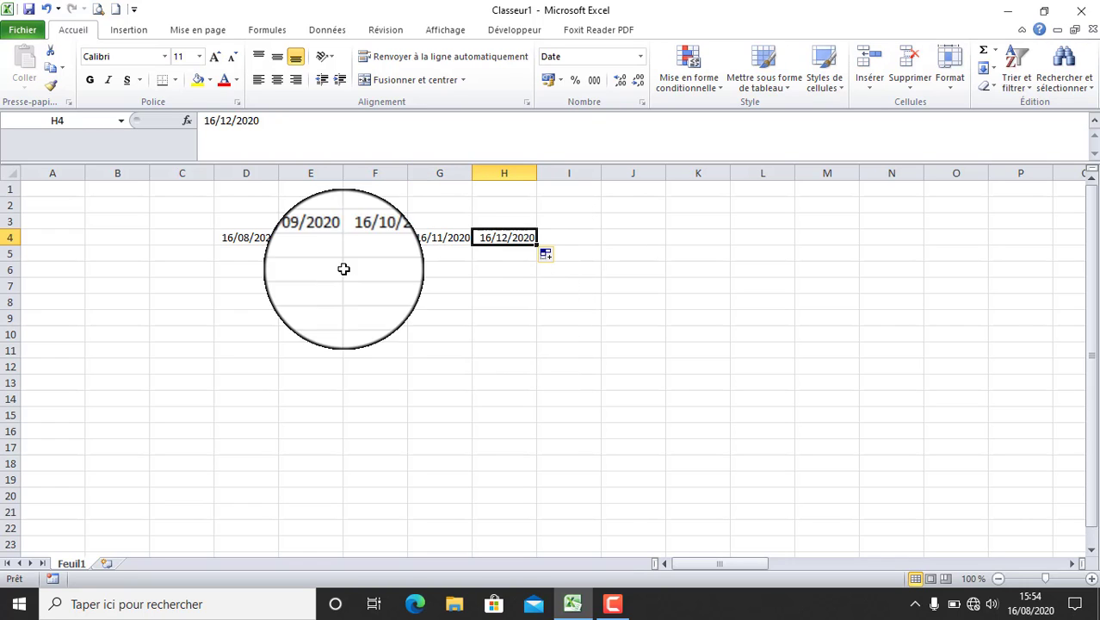
drag(316, 244, 504, 238)
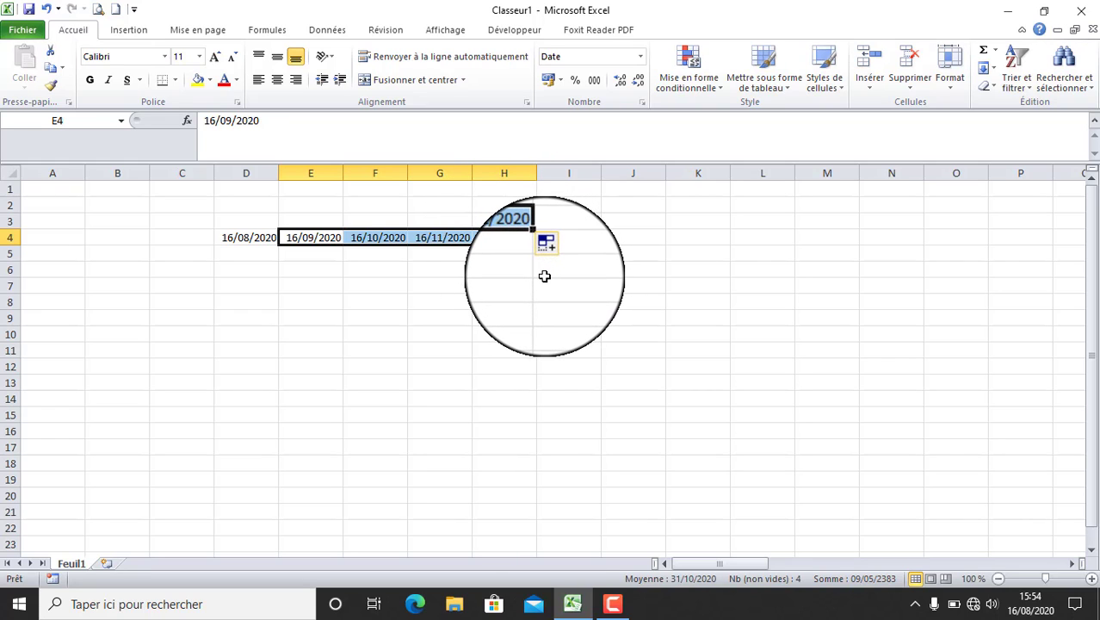
key(Delete)
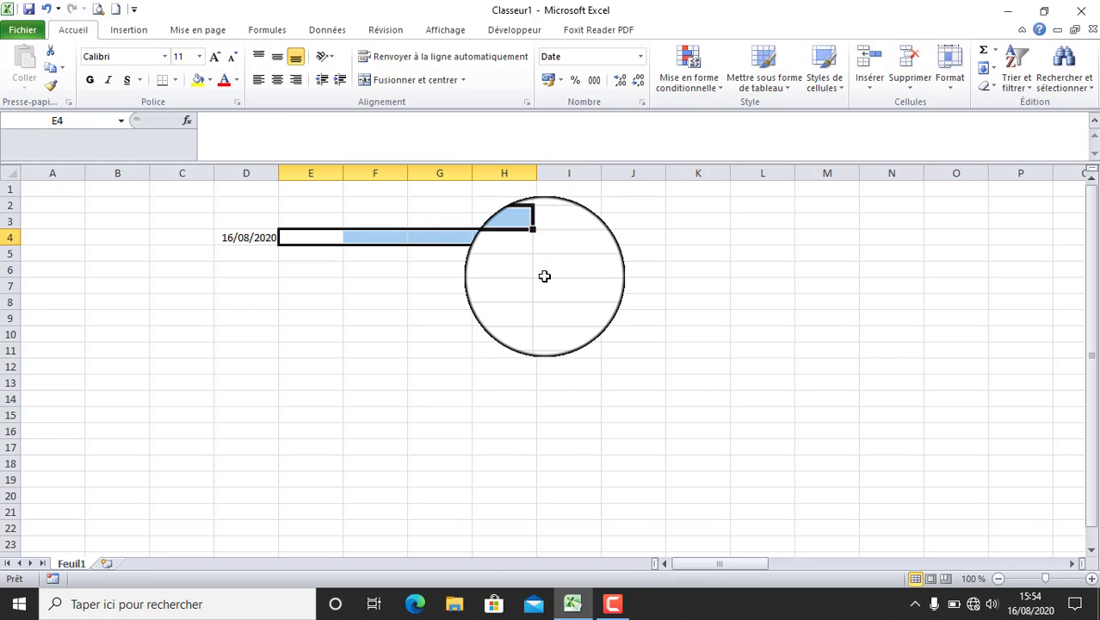
Fill D4:J4 through the Série de données dialog with a chronological series in rows, using unit Jour and step value 7, ending at 27/09/2020
click(254, 237)
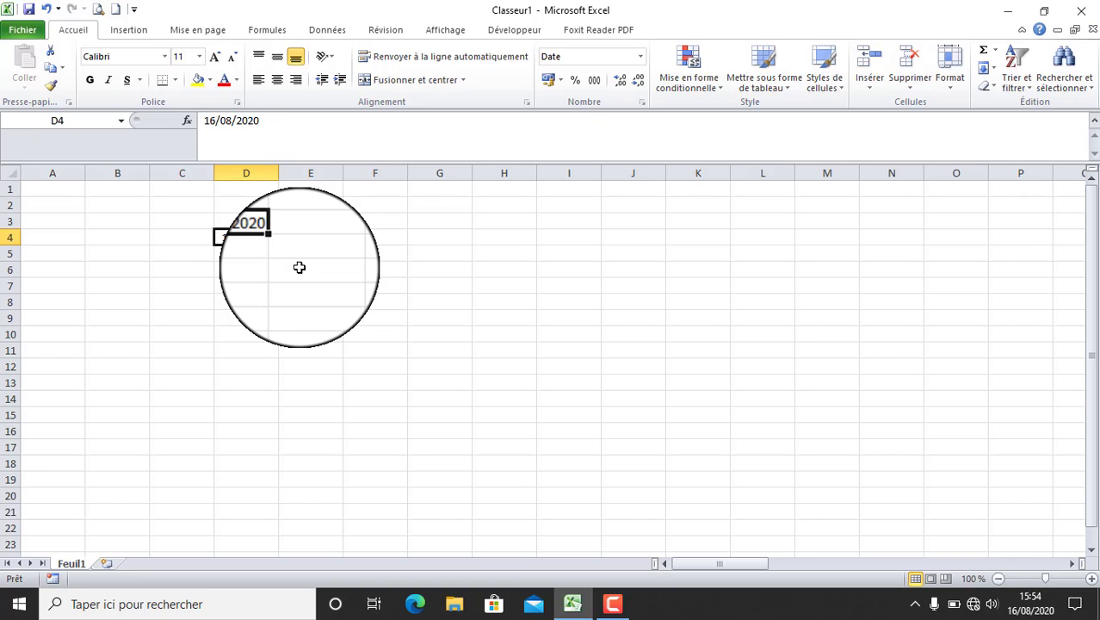
click(990, 68)
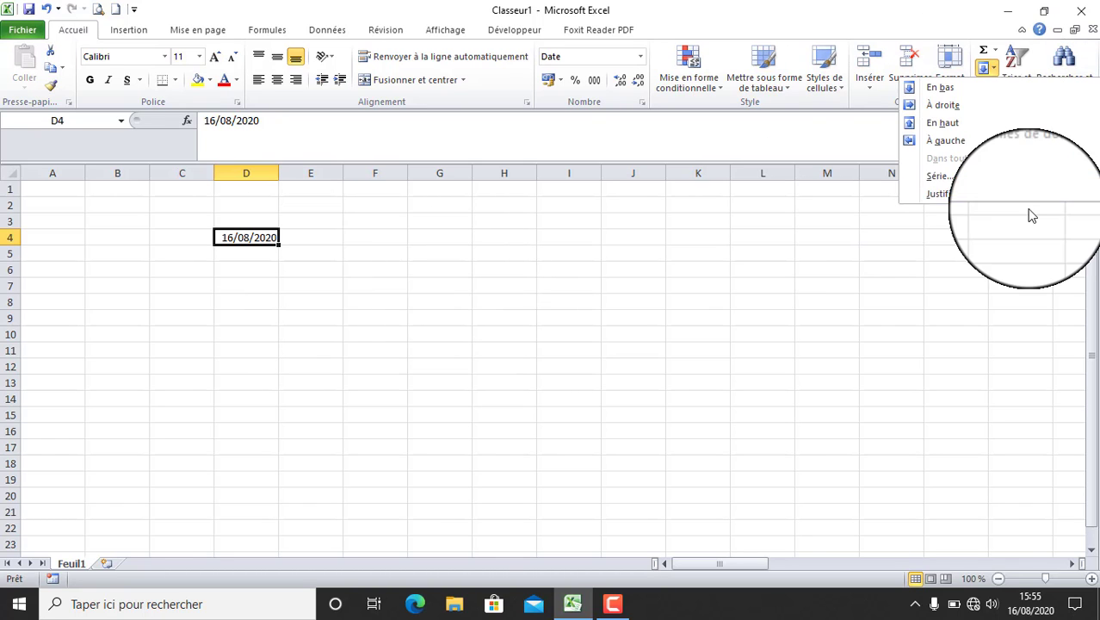
click(995, 180)
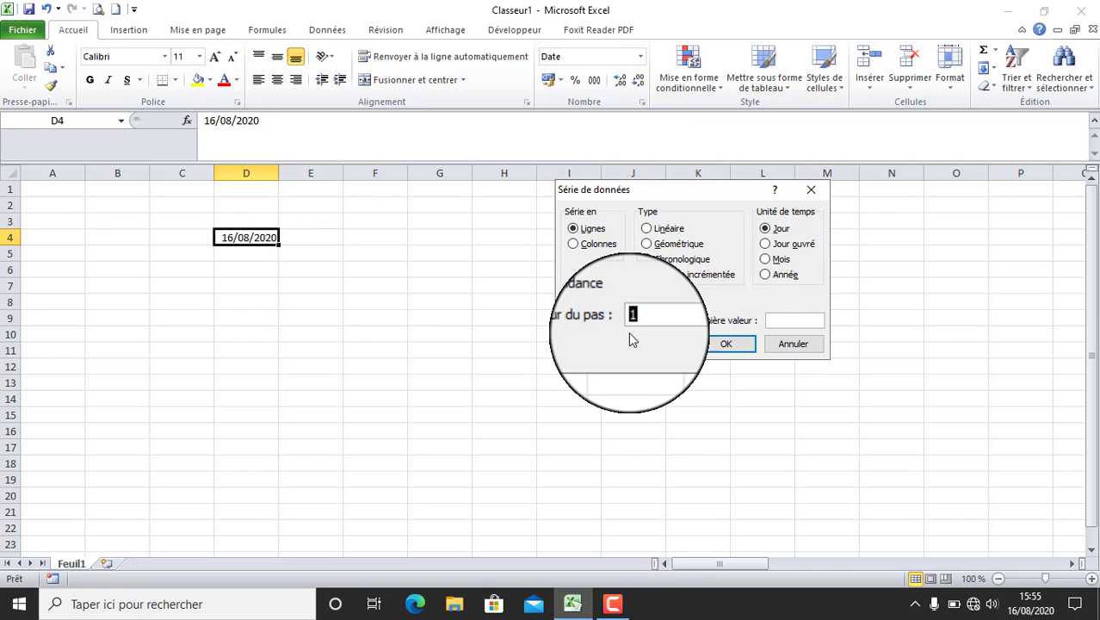
click(790, 320)
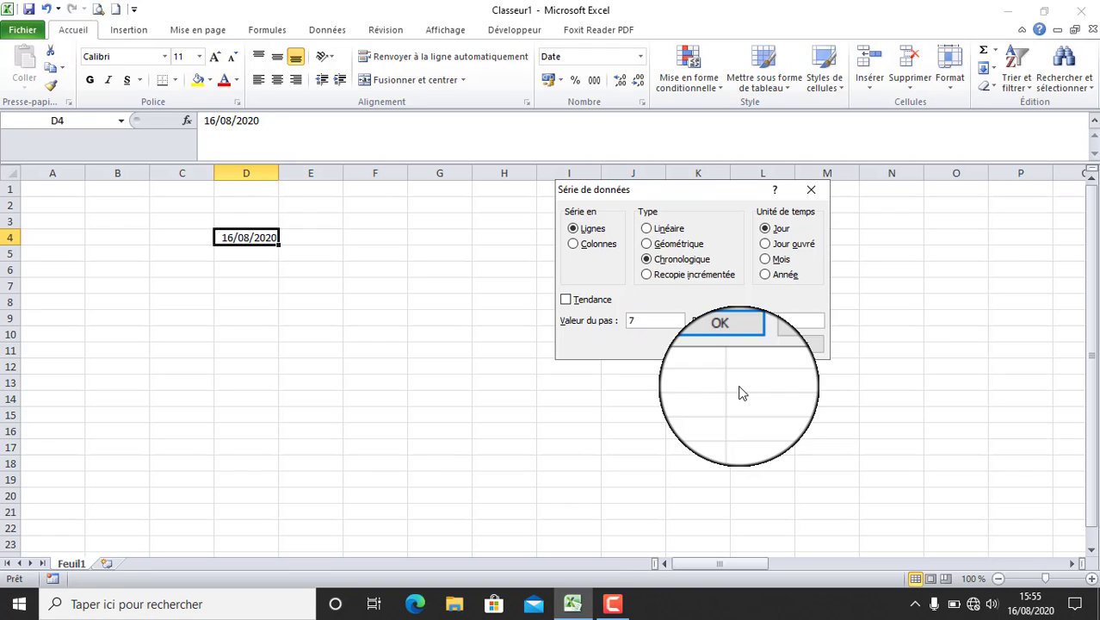
text(0/2020)
click(715, 345)
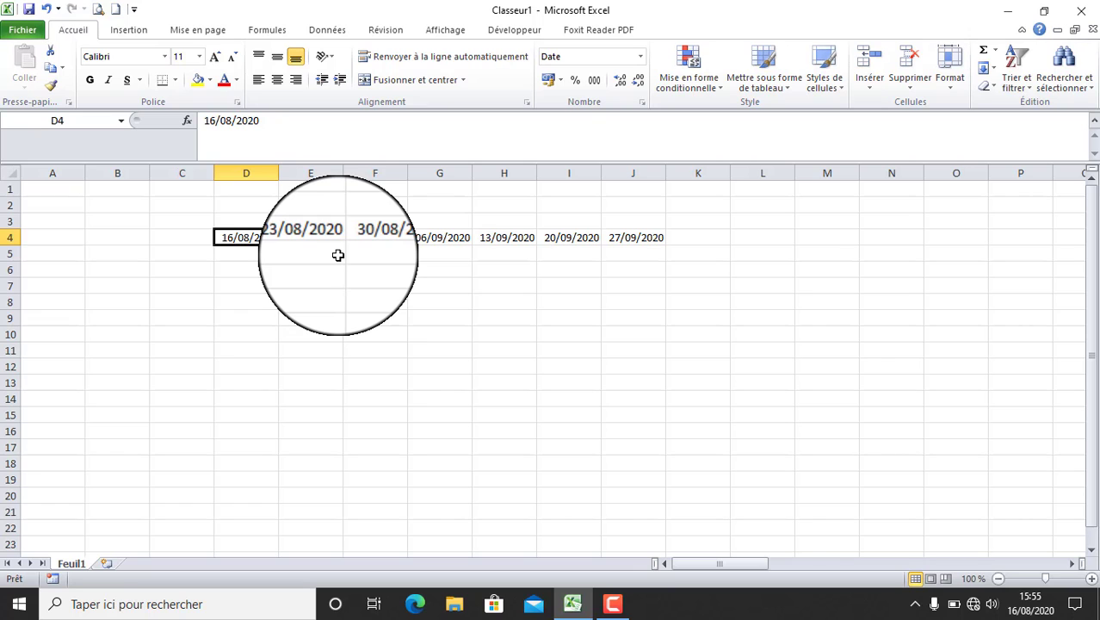
Review the weekly dates in D4:J4 cell by cell and delete row 4 from the worksheet
click(297, 239)
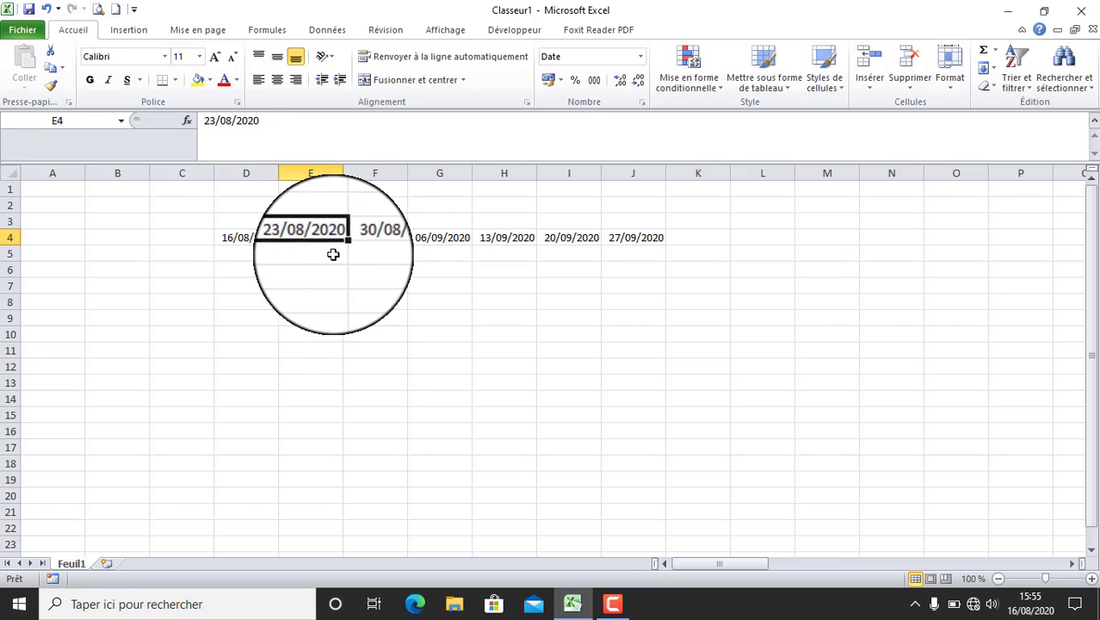
click(385, 241)
click(440, 240)
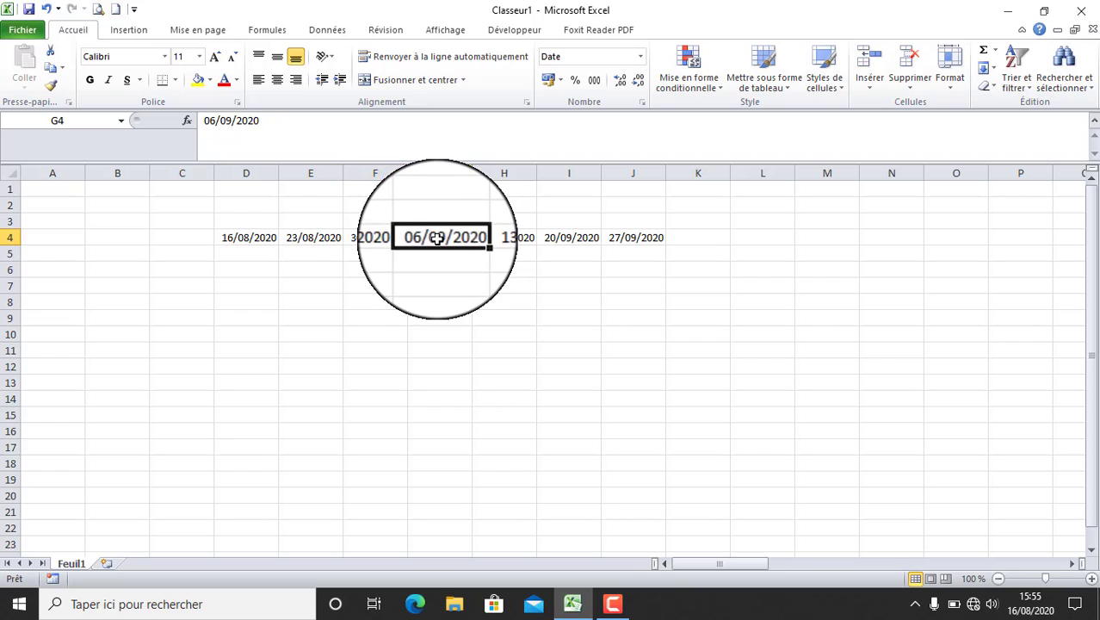
click(250, 237)
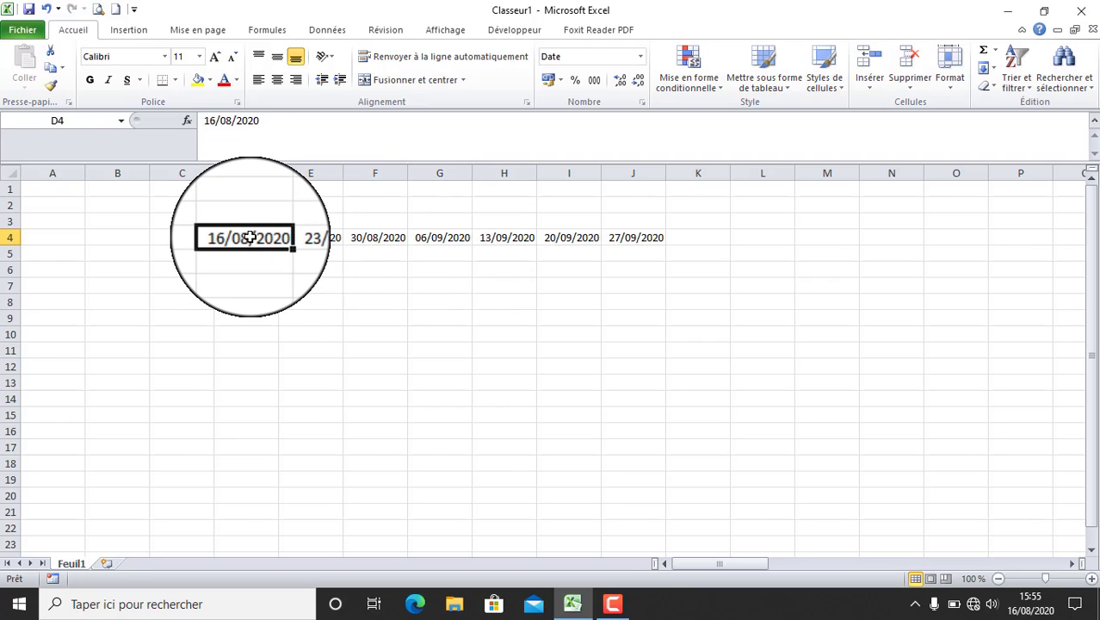
click(312, 239)
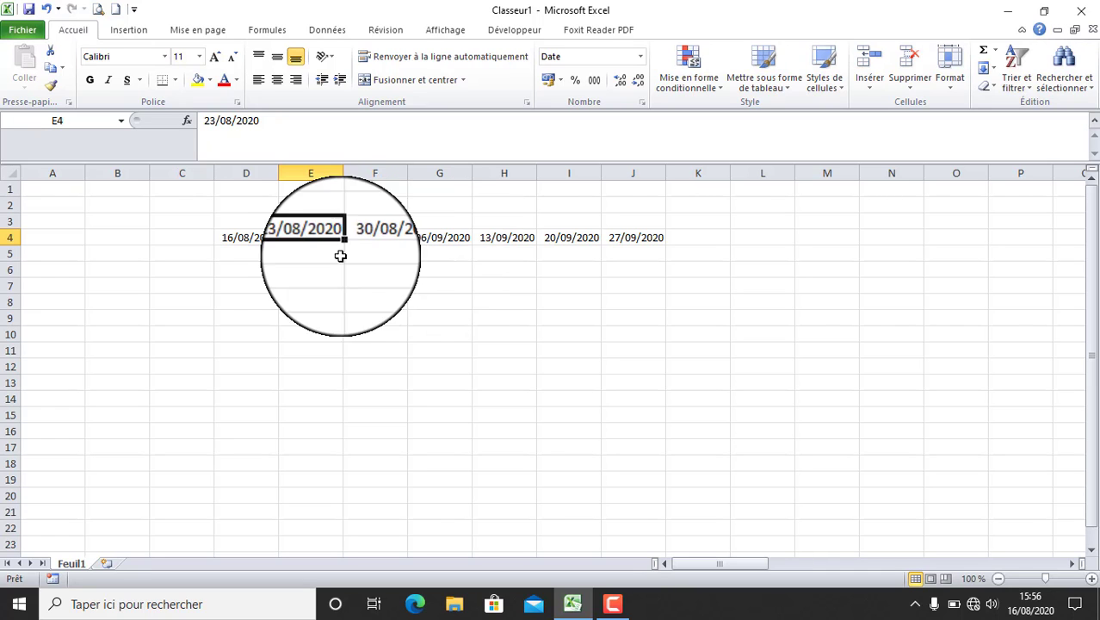
drag(249, 238, 643, 239)
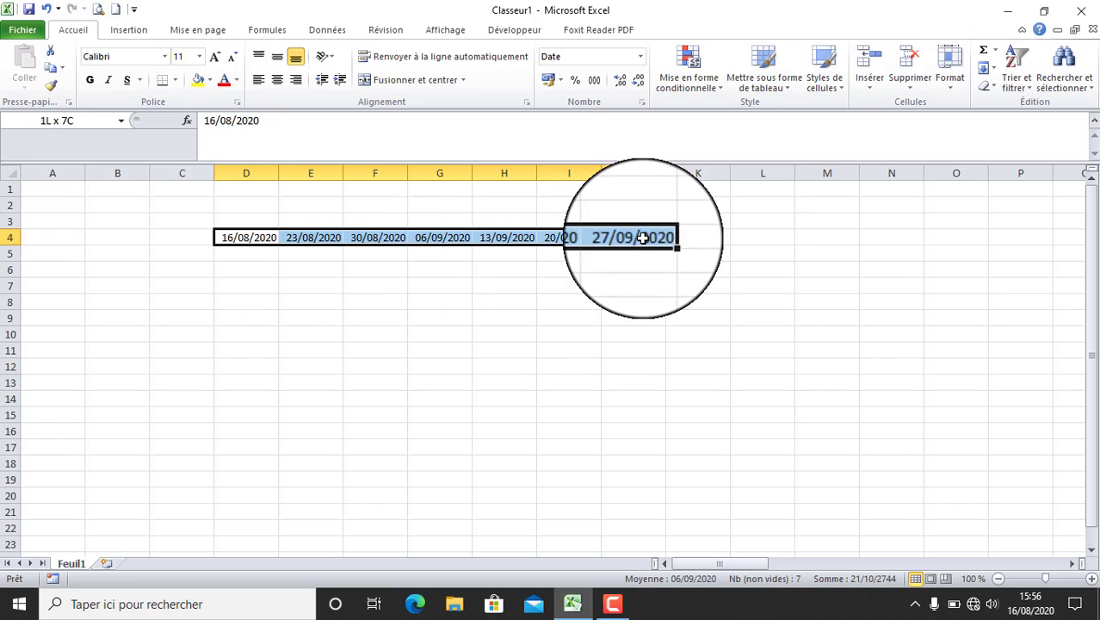
click(9, 239)
right_click(9, 238)
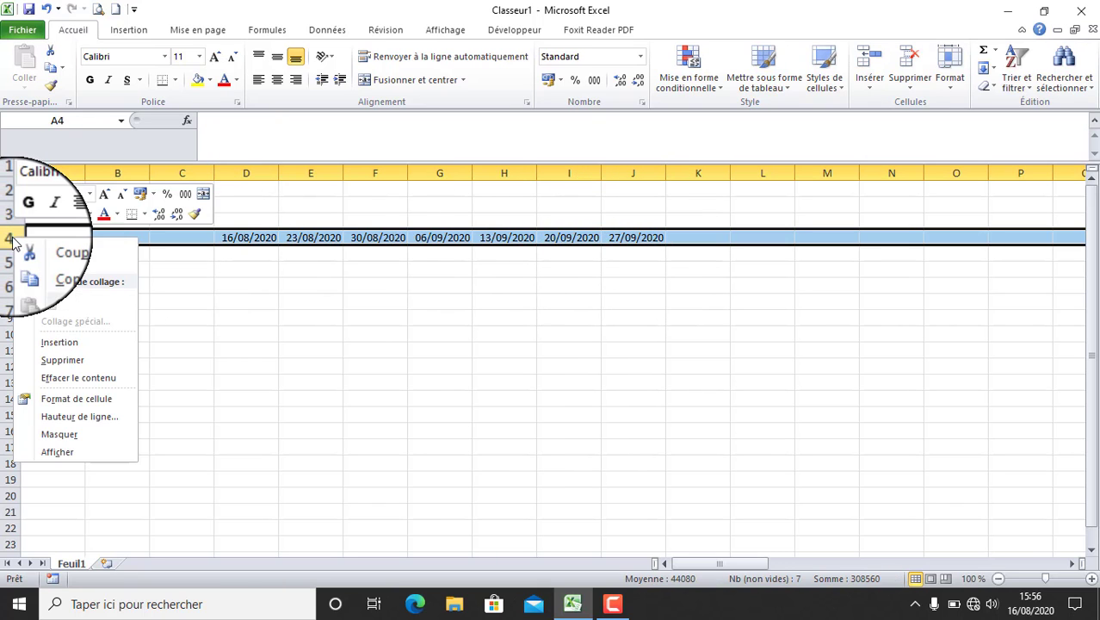
click(94, 358)
Enter a1 in D4 and extend the alphanumeric series across to J4 with the fill handle
click(251, 243)
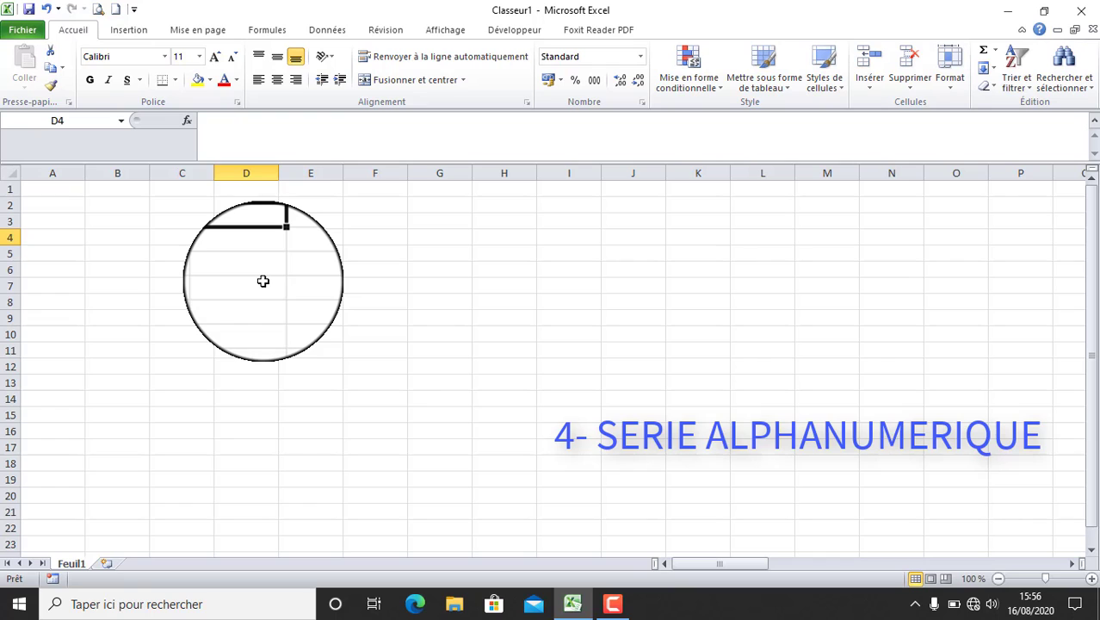
text(a)
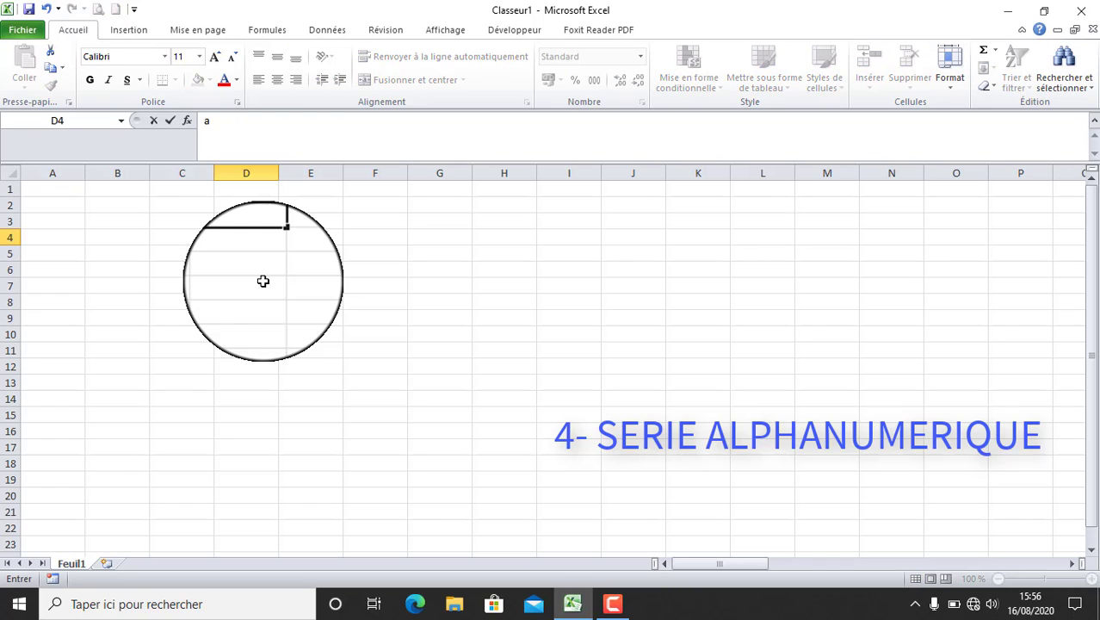
text(1)
click(280, 284)
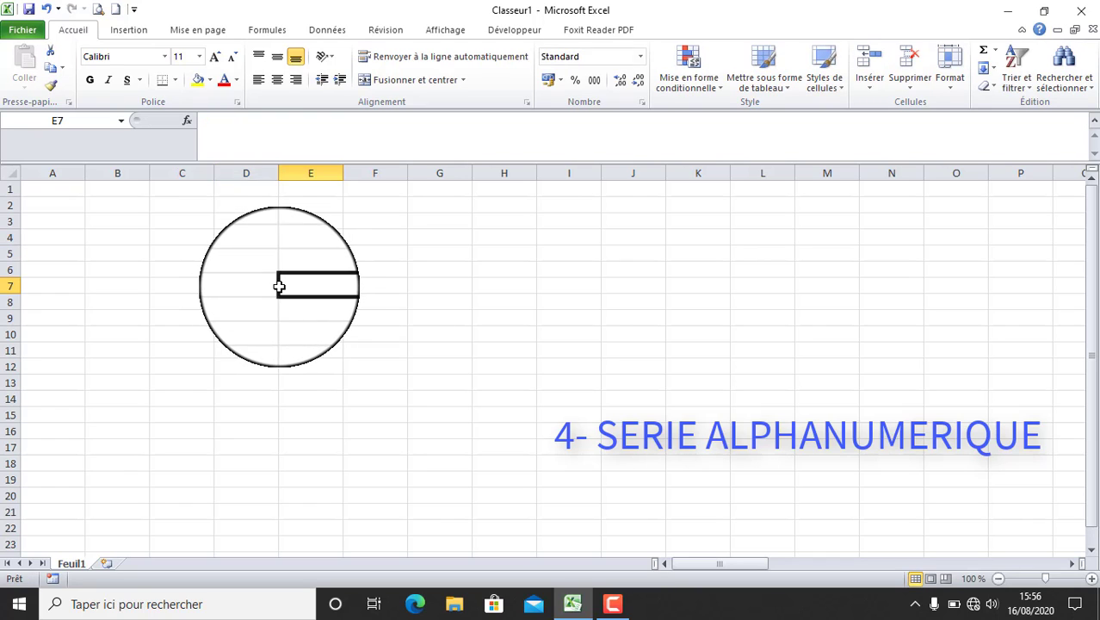
click(251, 238)
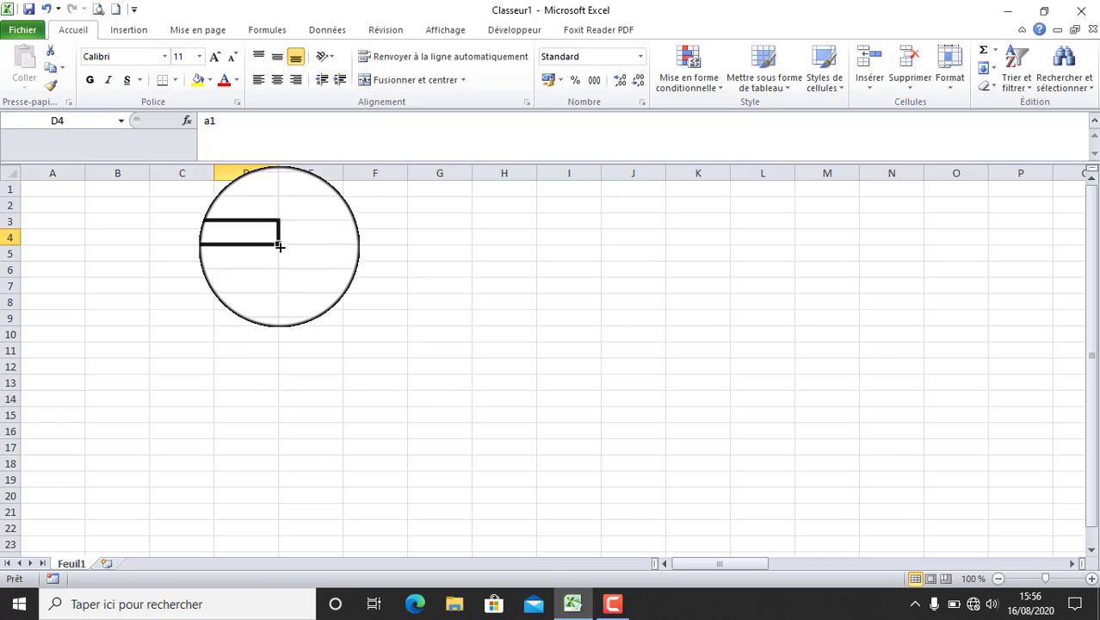
drag(277, 245, 655, 250)
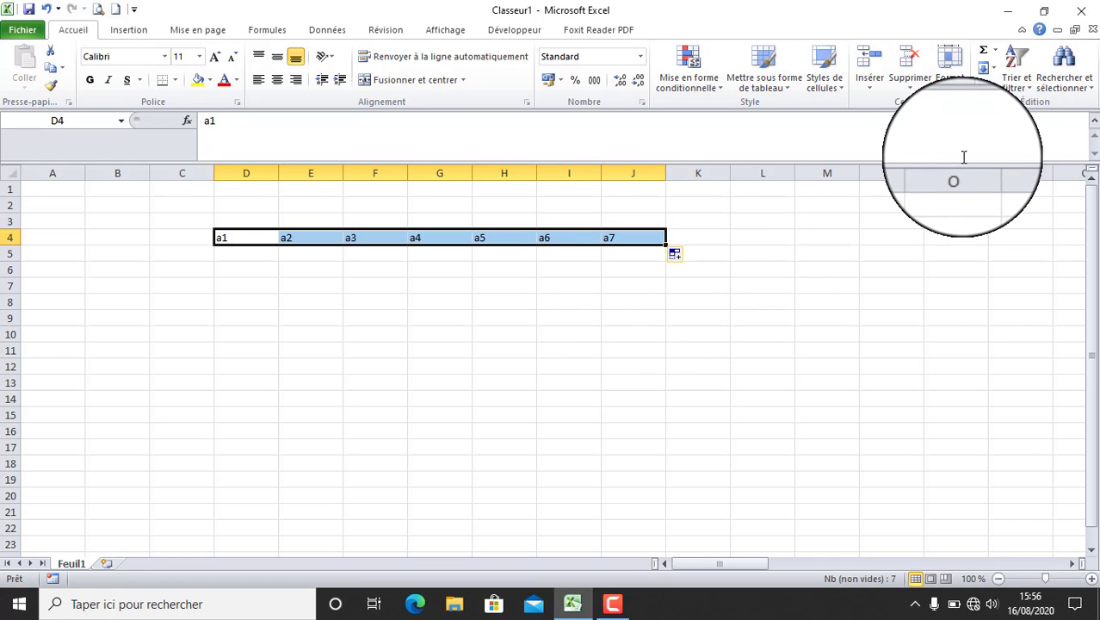
click(989, 74)
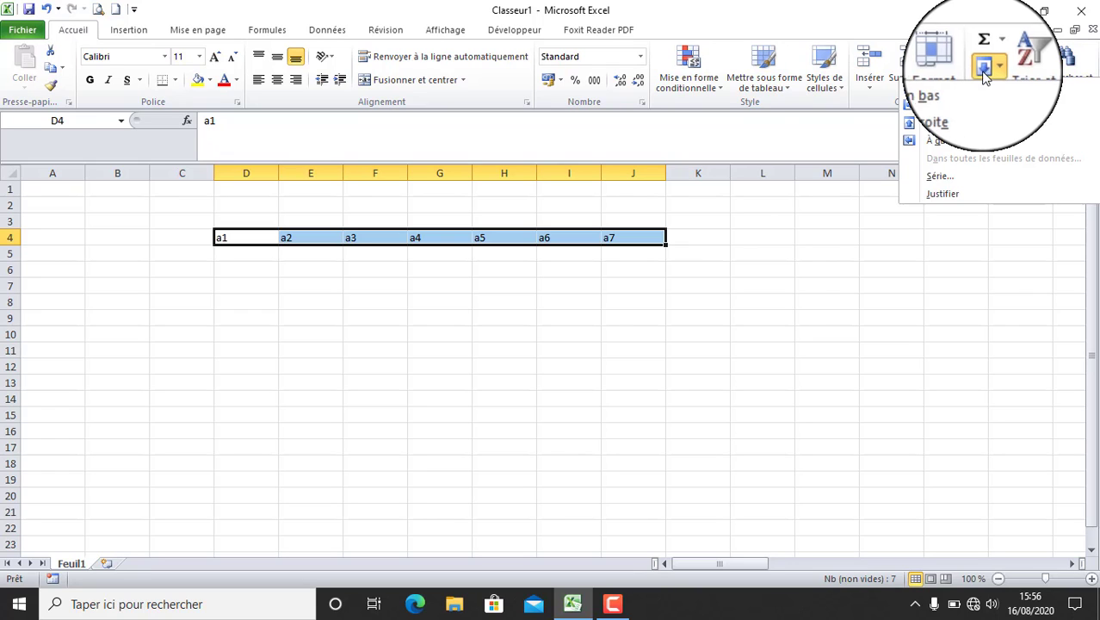
click(425, 305)
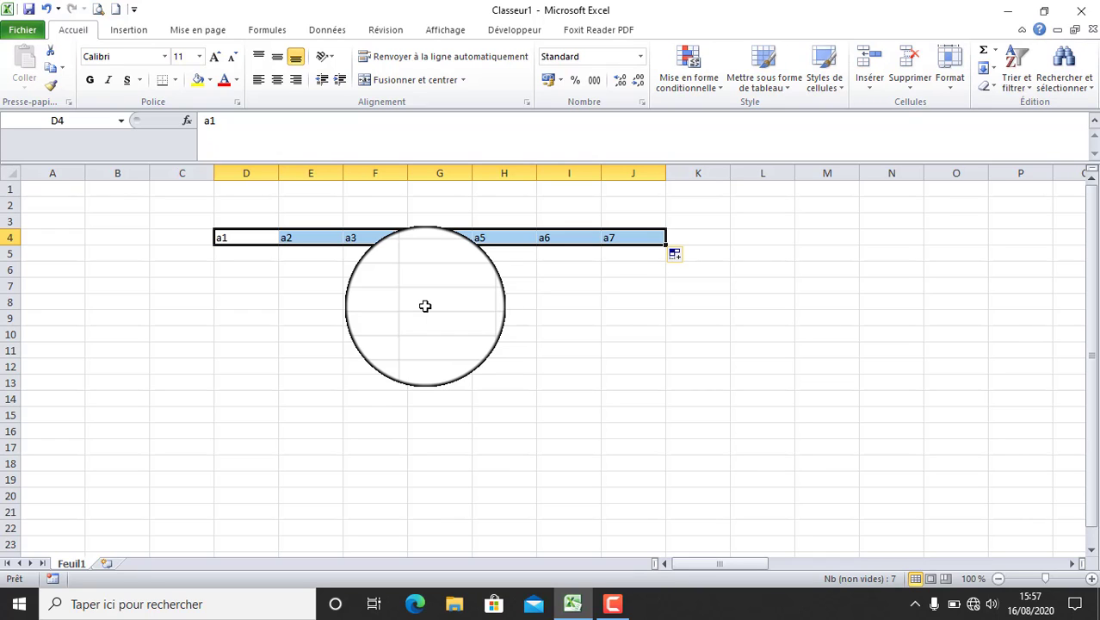
Delete row 4 holding the alphanumeric series a1 to a7
click(14, 238)
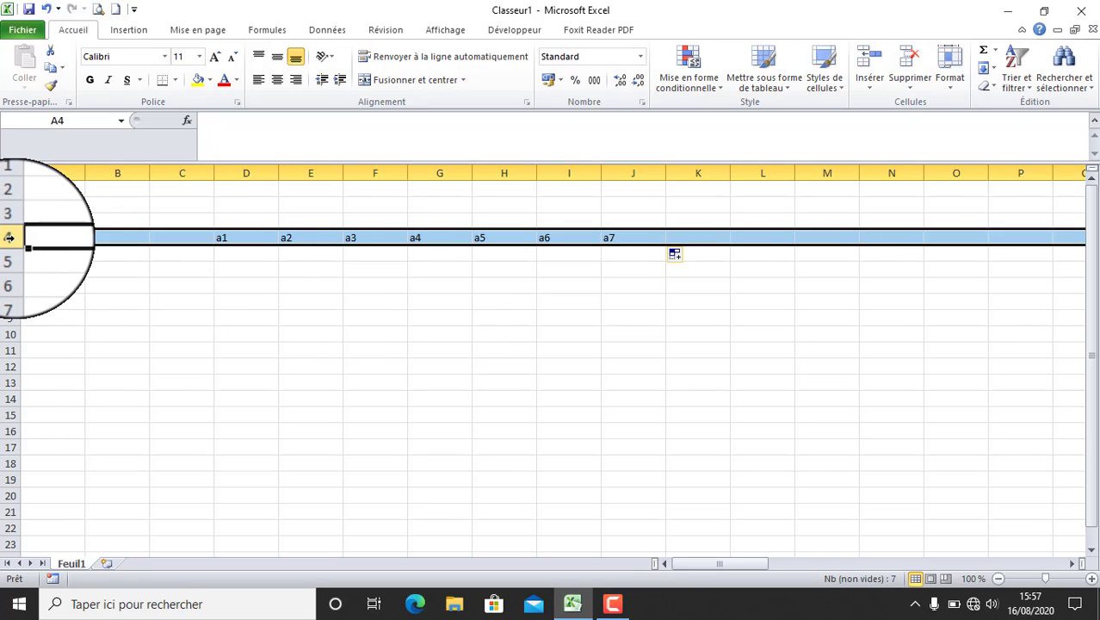
right_click(15, 242)
click(77, 362)
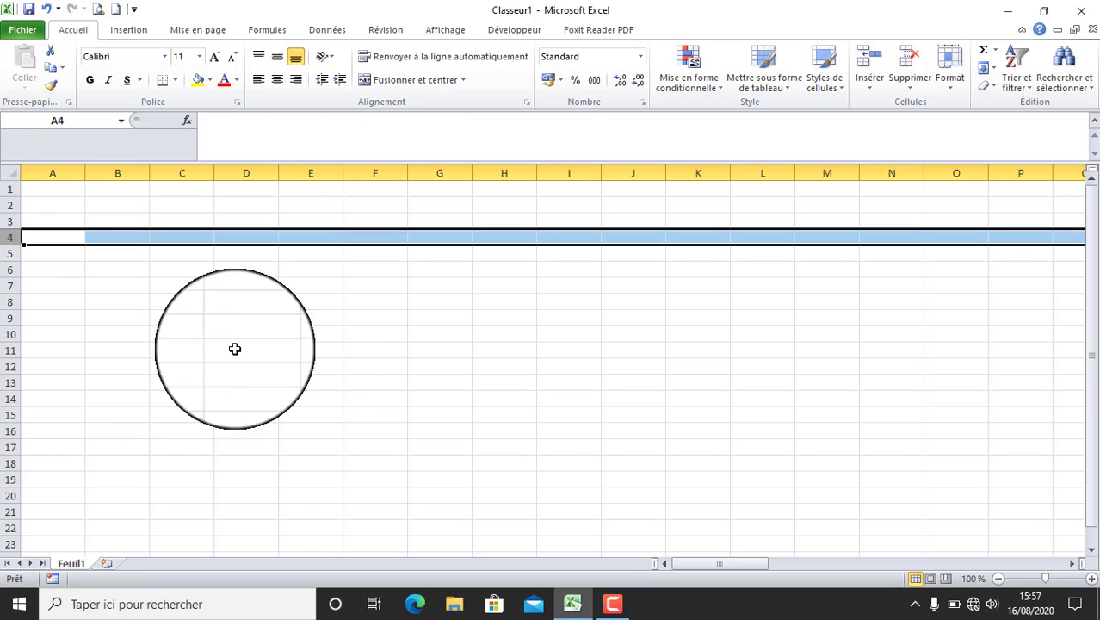
click(332, 328)
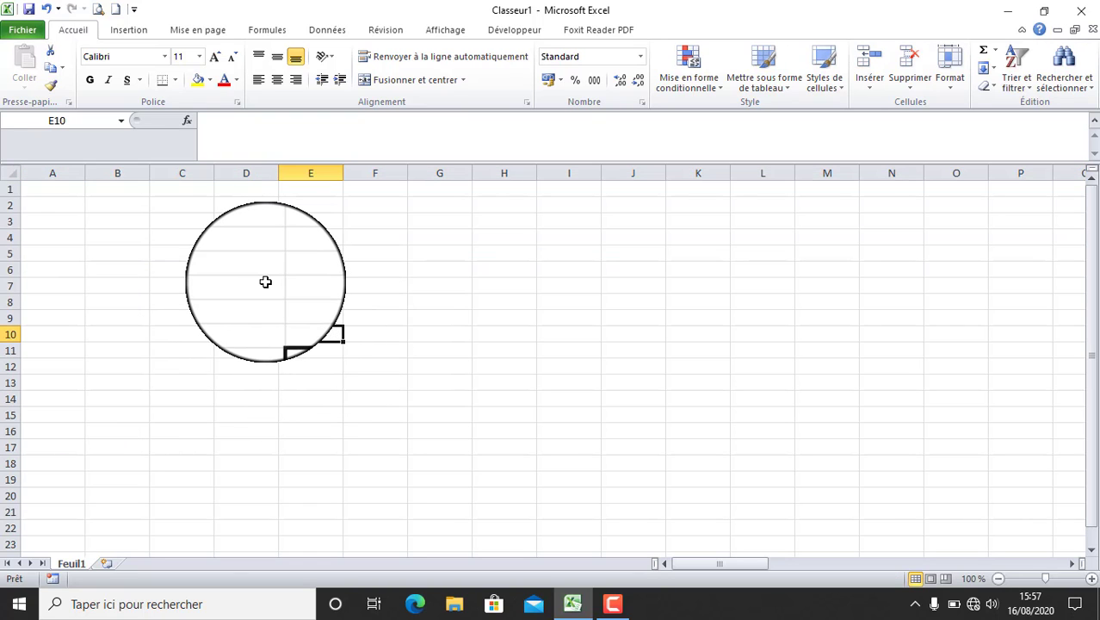
click(301, 239)
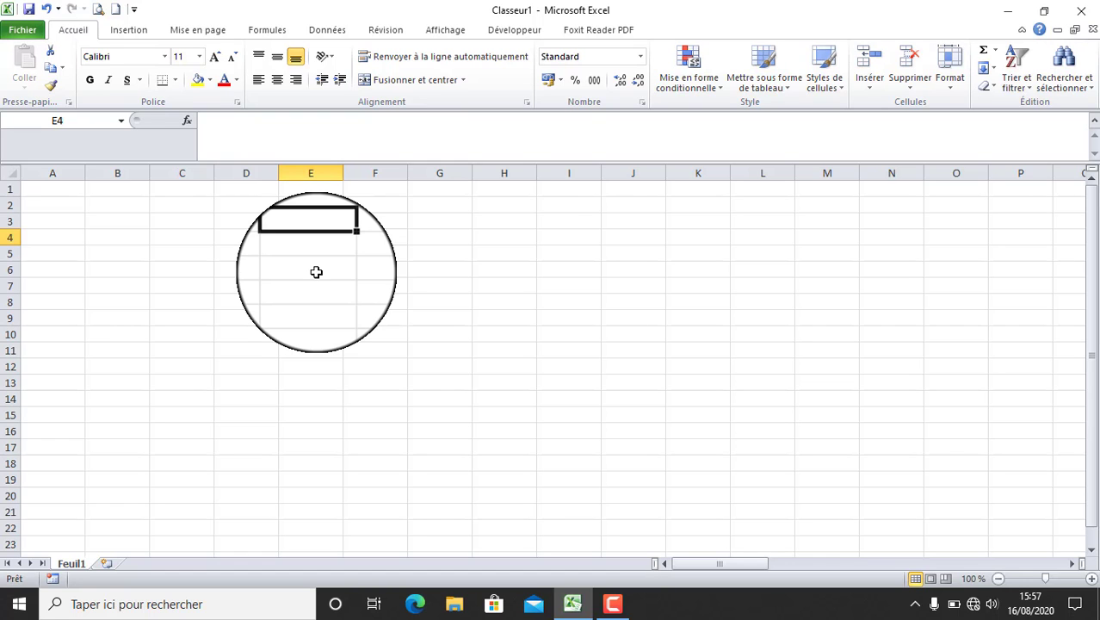
click(246, 285)
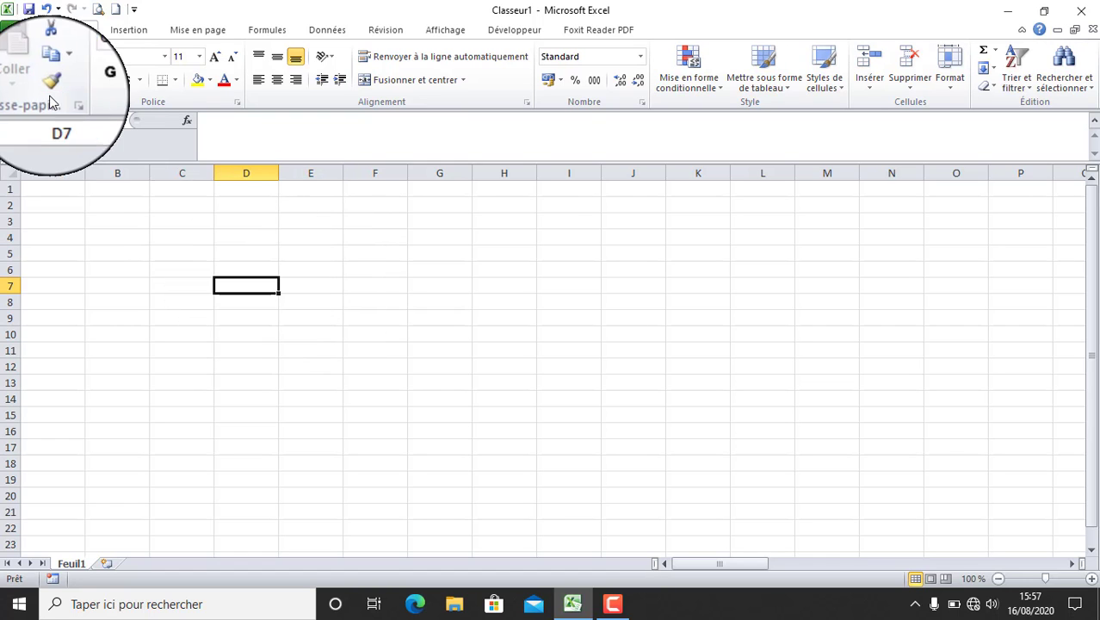
Open the custom lists editor (Listes pers.) from the general section of Excel's advanced options
click(26, 32)
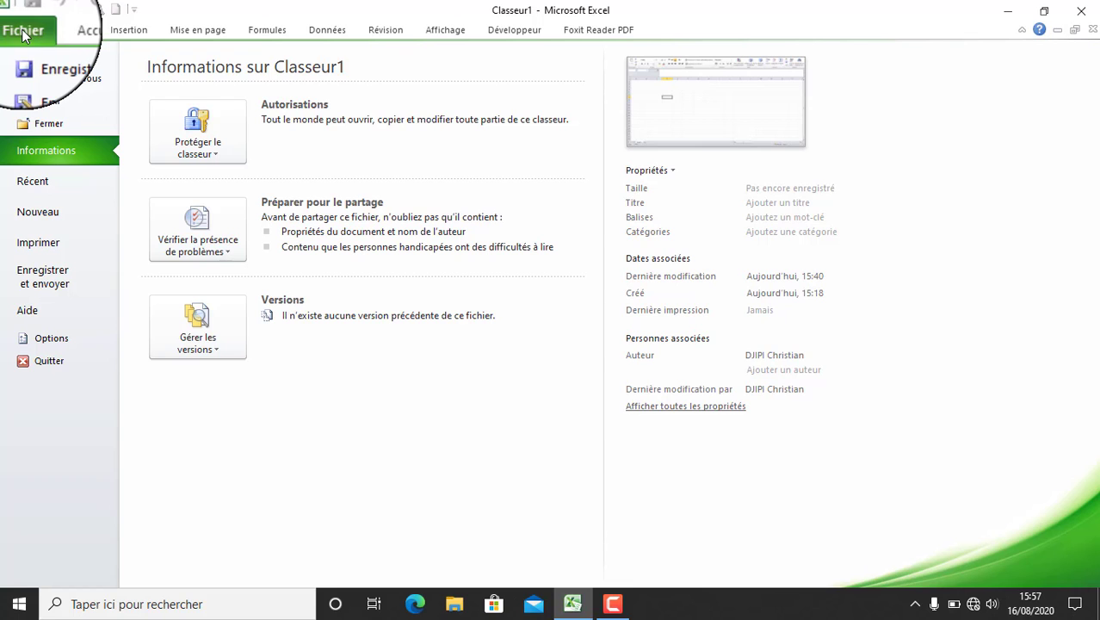
click(59, 341)
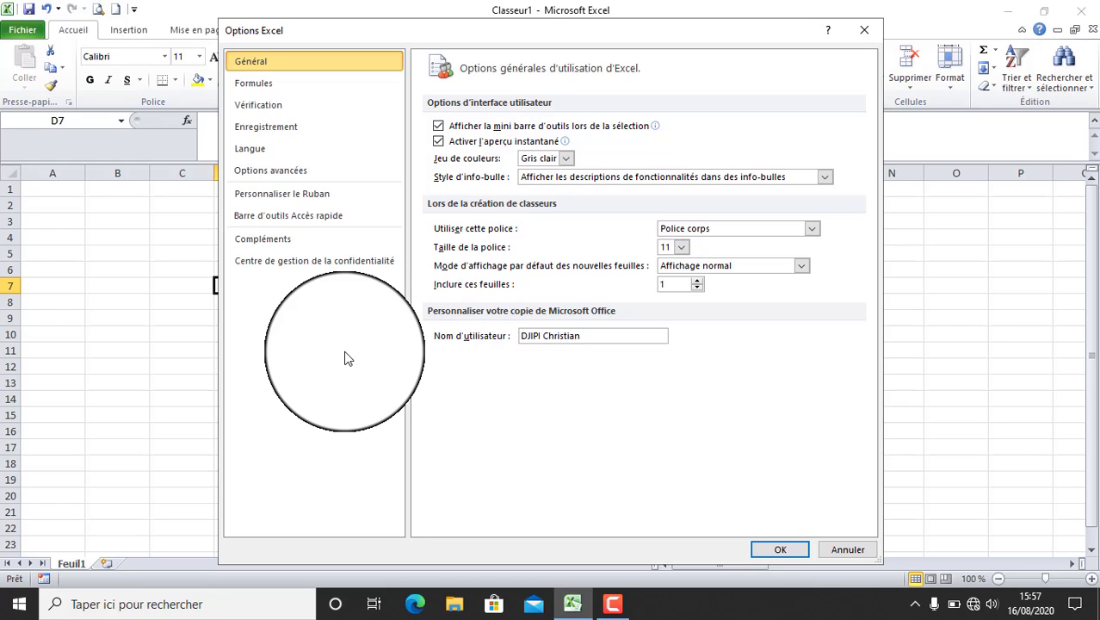
click(306, 178)
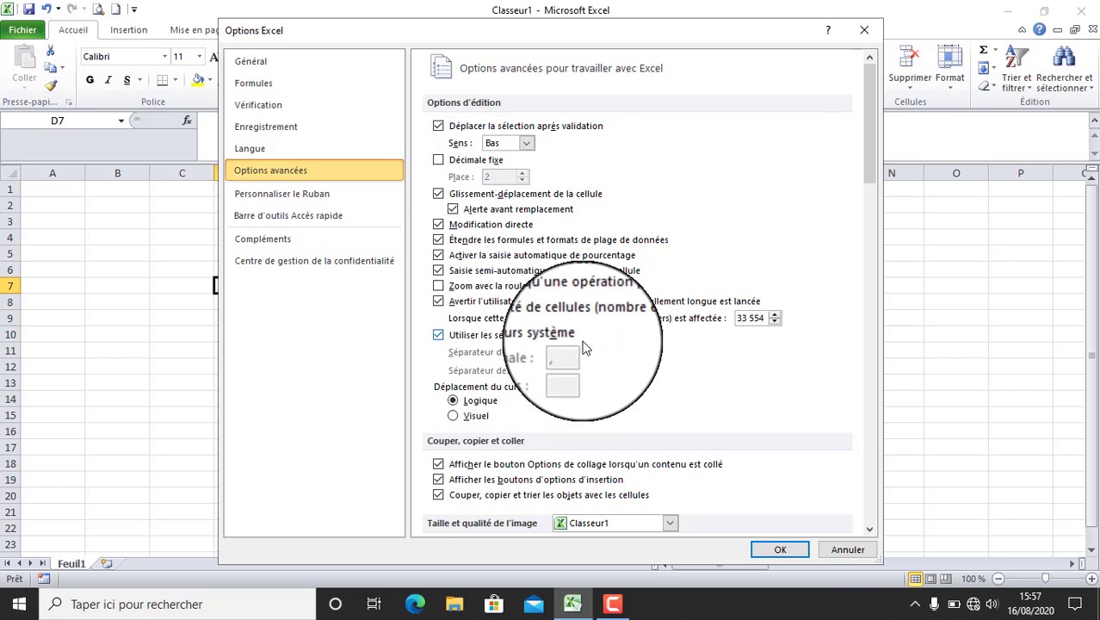
scroll(591, 340, down, 15)
scroll(594, 340, down, 10)
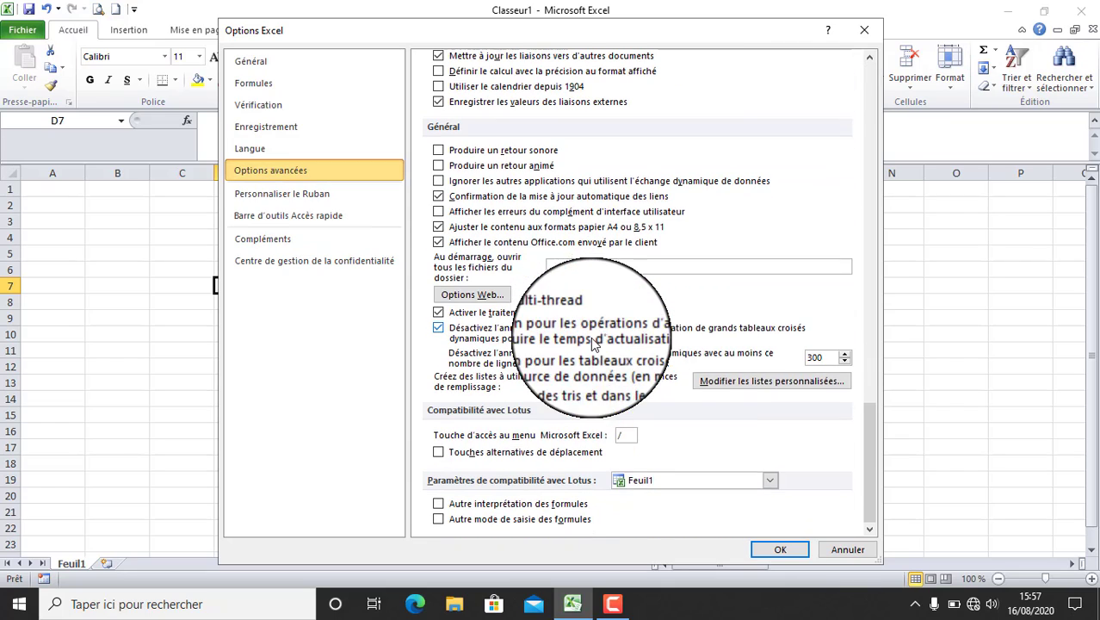
click(787, 383)
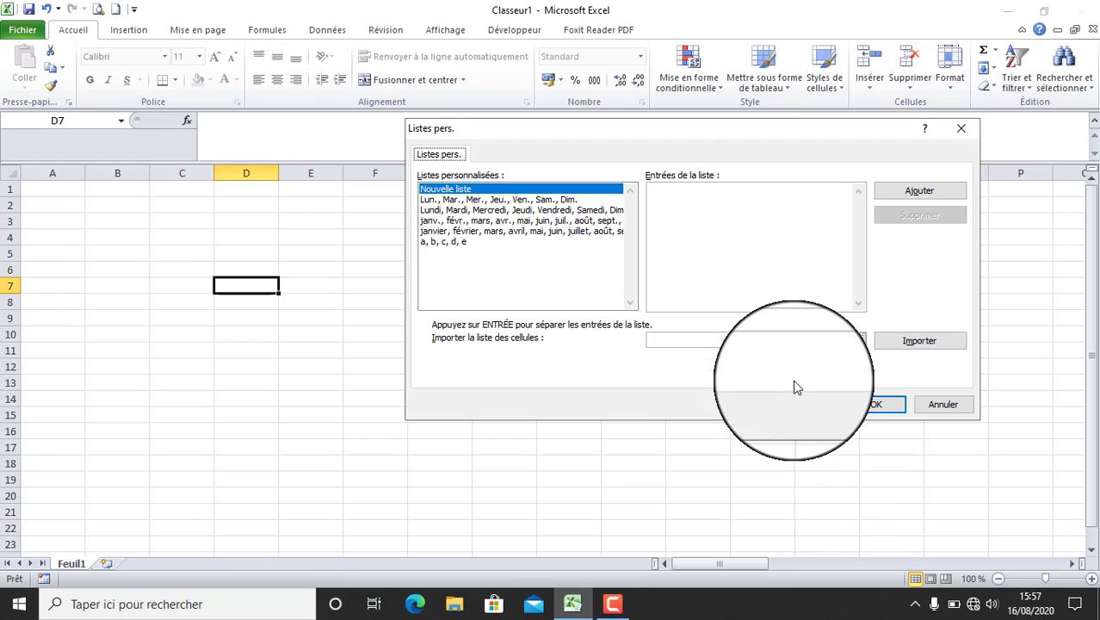
Look through the predefined day and month lists and permanently delete the custom list a, b, c, d, e
click(536, 200)
click(536, 210)
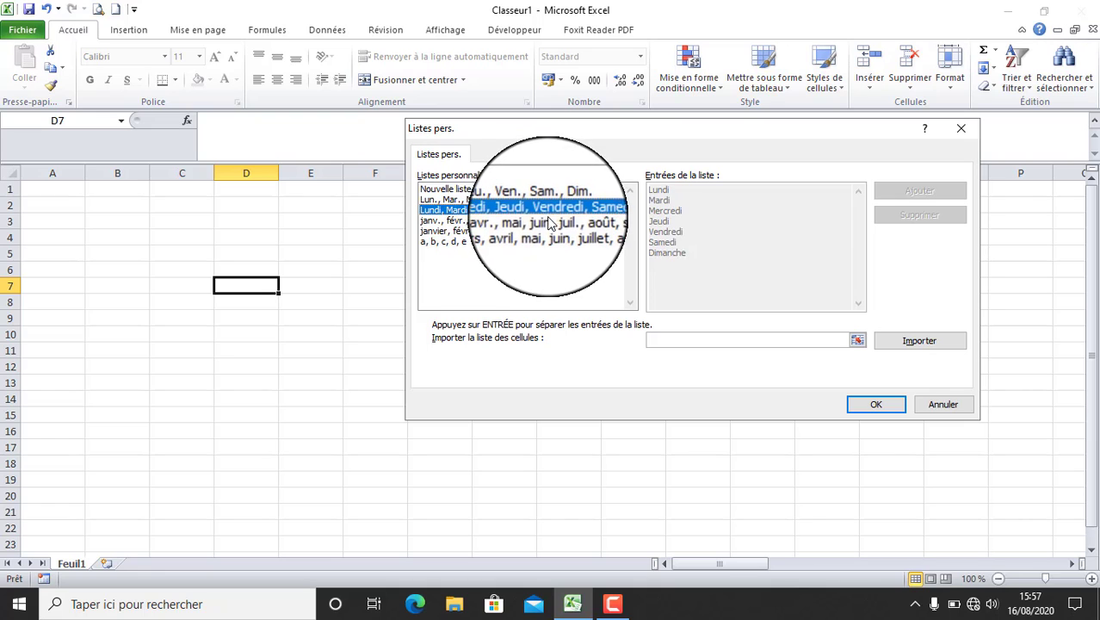
click(542, 220)
click(547, 230)
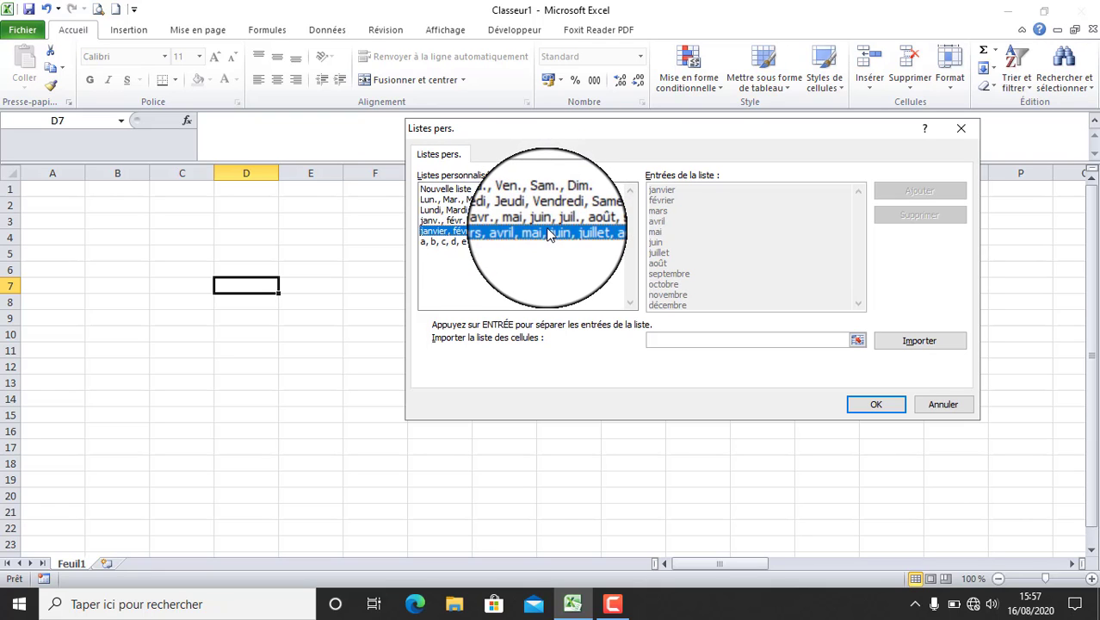
click(461, 242)
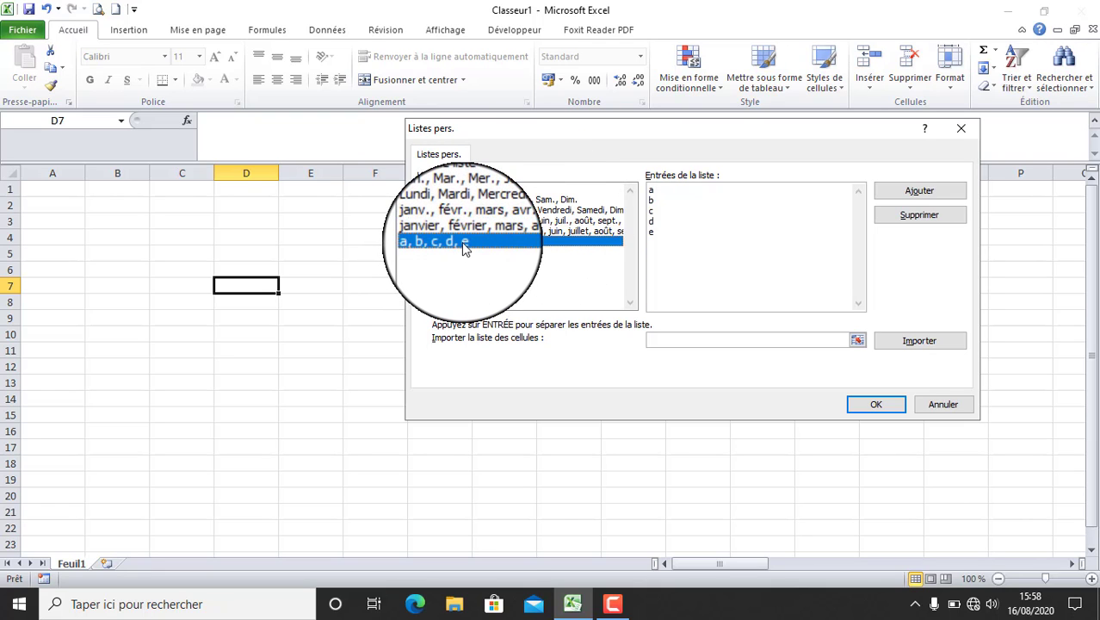
click(913, 215)
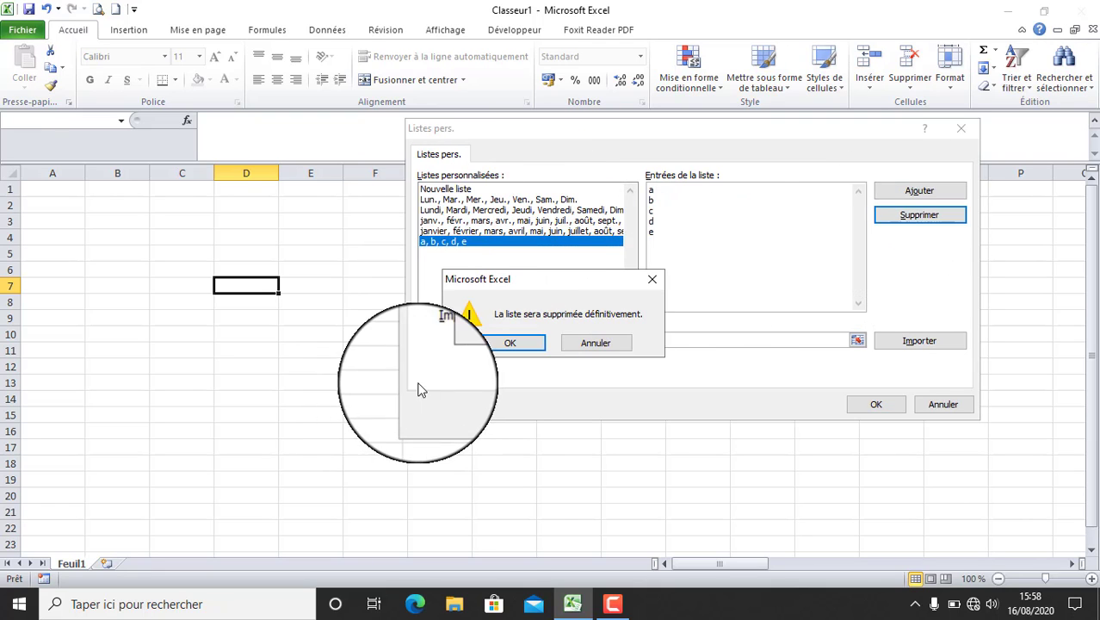
click(524, 344)
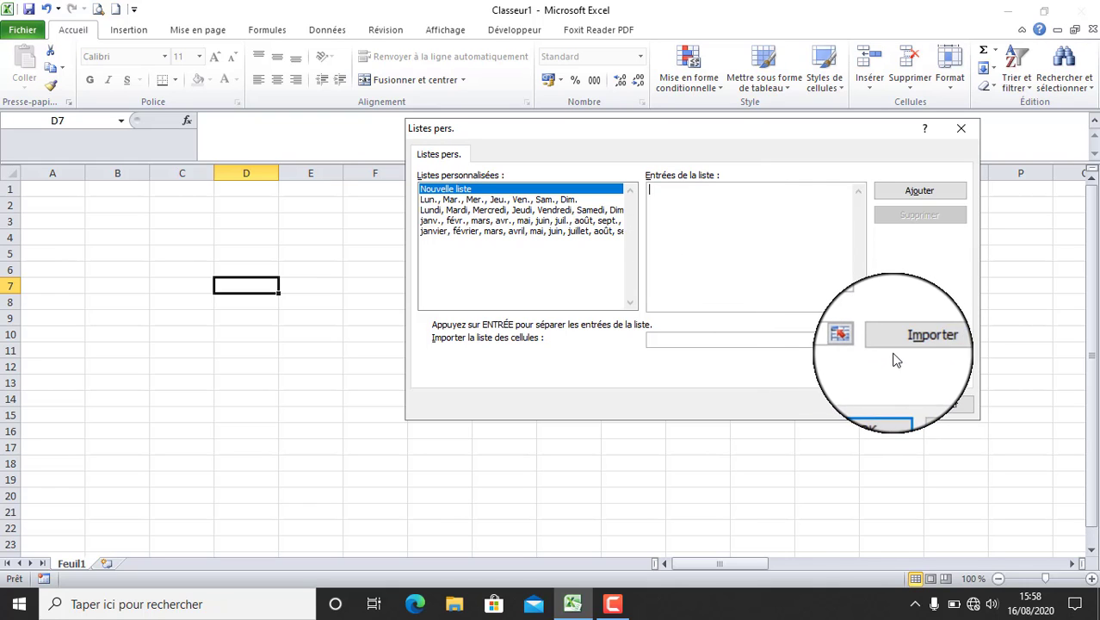
Add a new custom list with the entries a, b, c, d and apply the Excel options
click(823, 343)
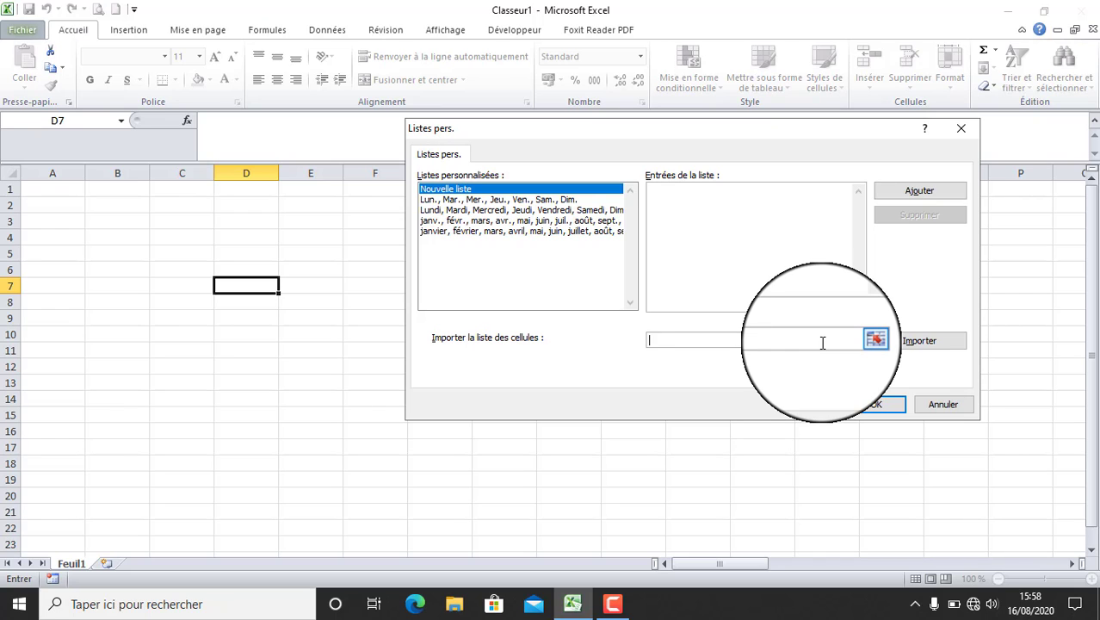
click(670, 196)
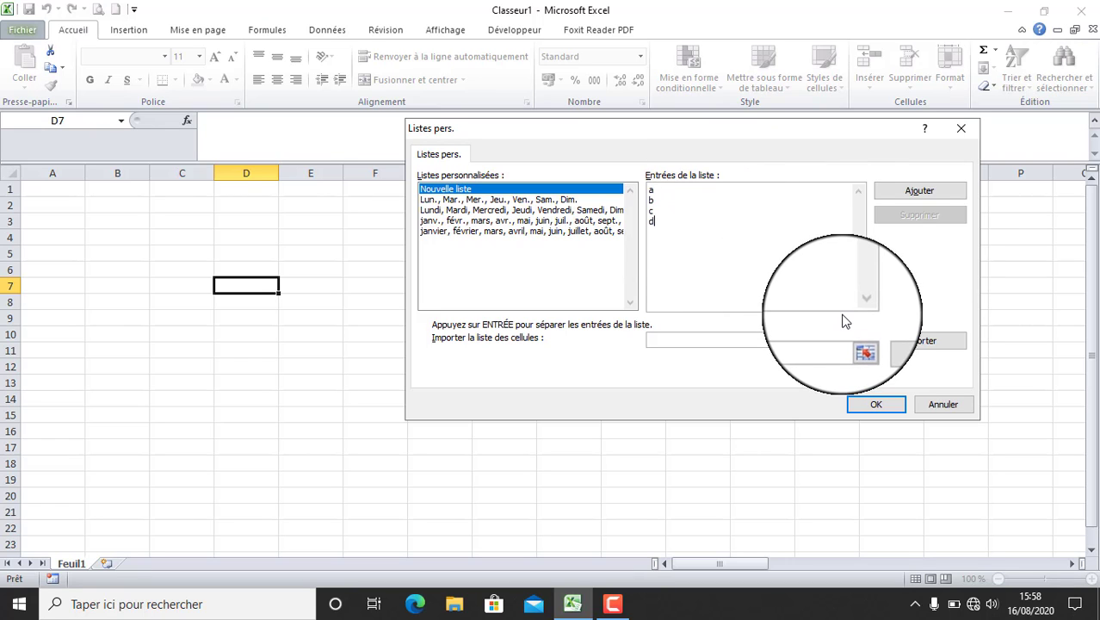
click(919, 191)
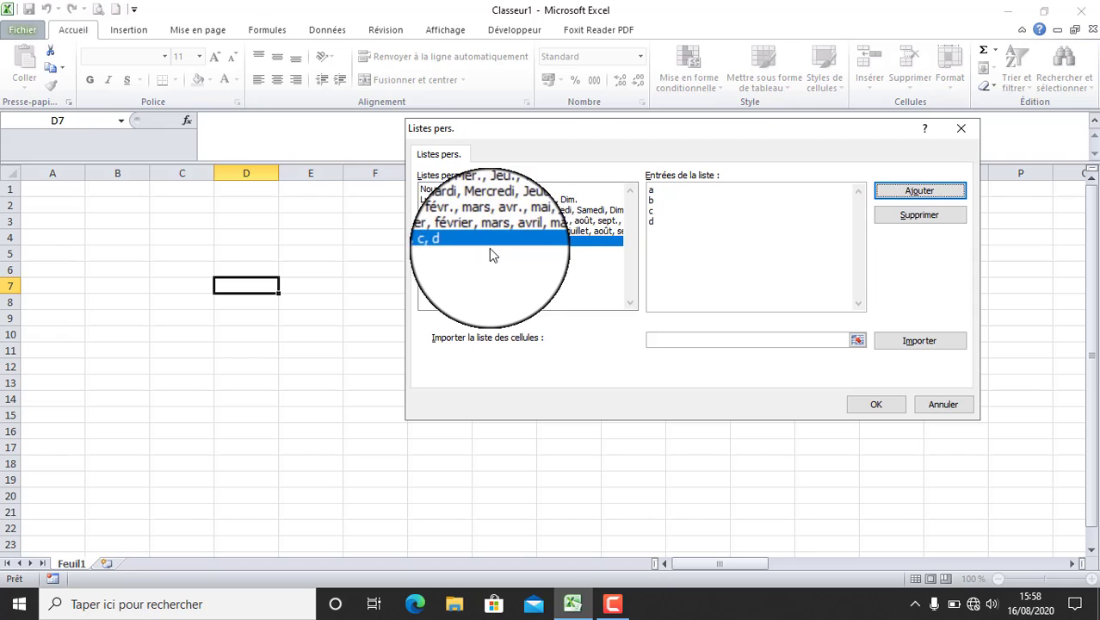
click(876, 403)
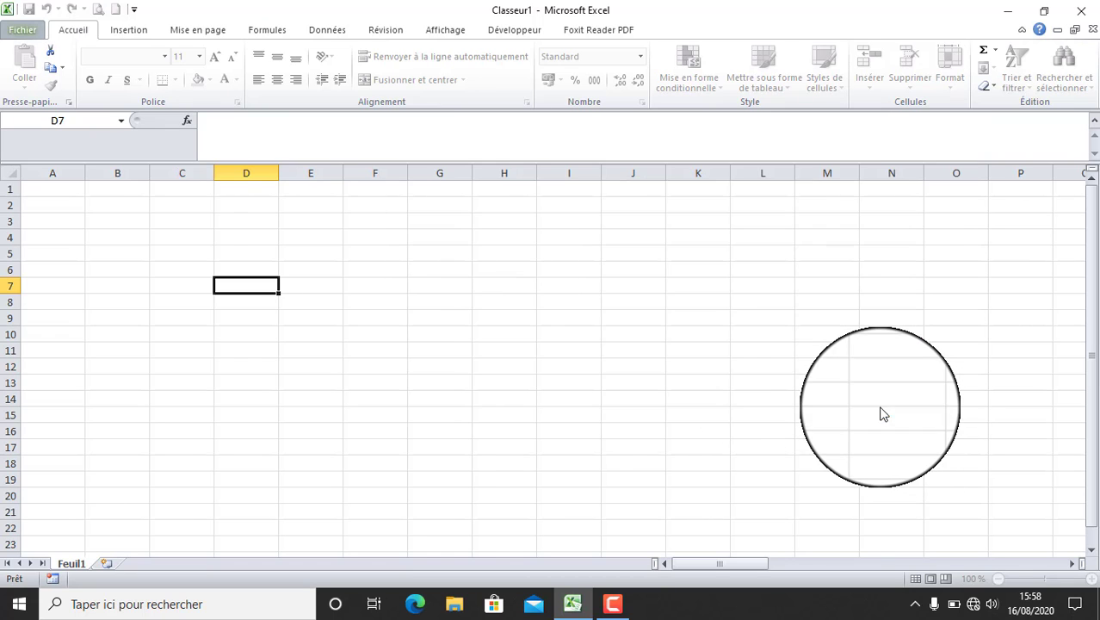
click(780, 549)
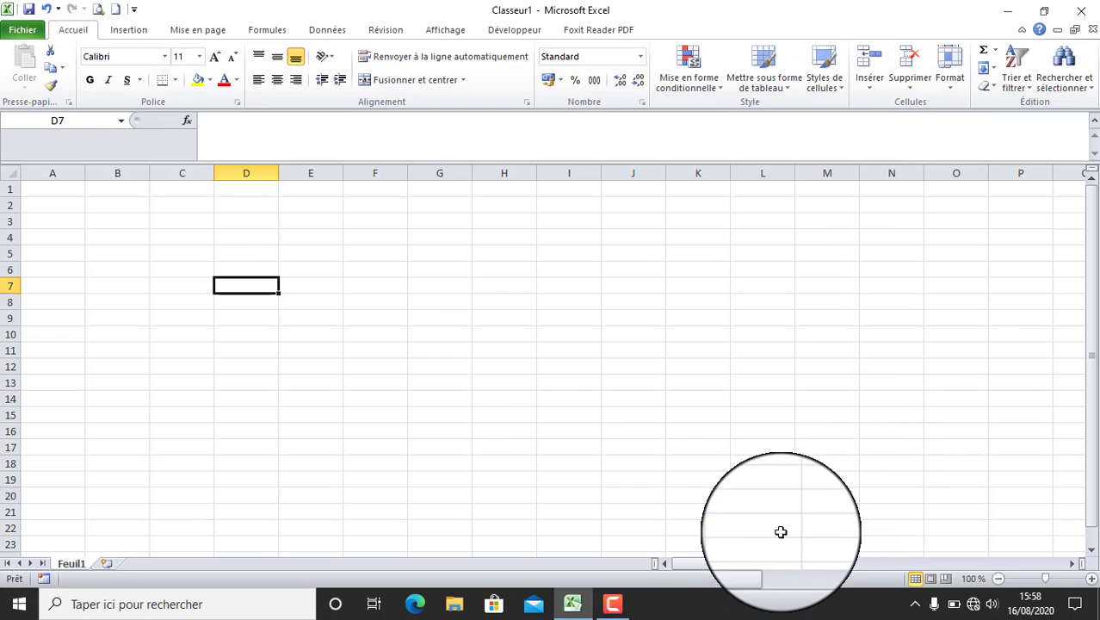
Enter a in D4 and extend it across to G4 with the fill handle using the custom list
click(258, 236)
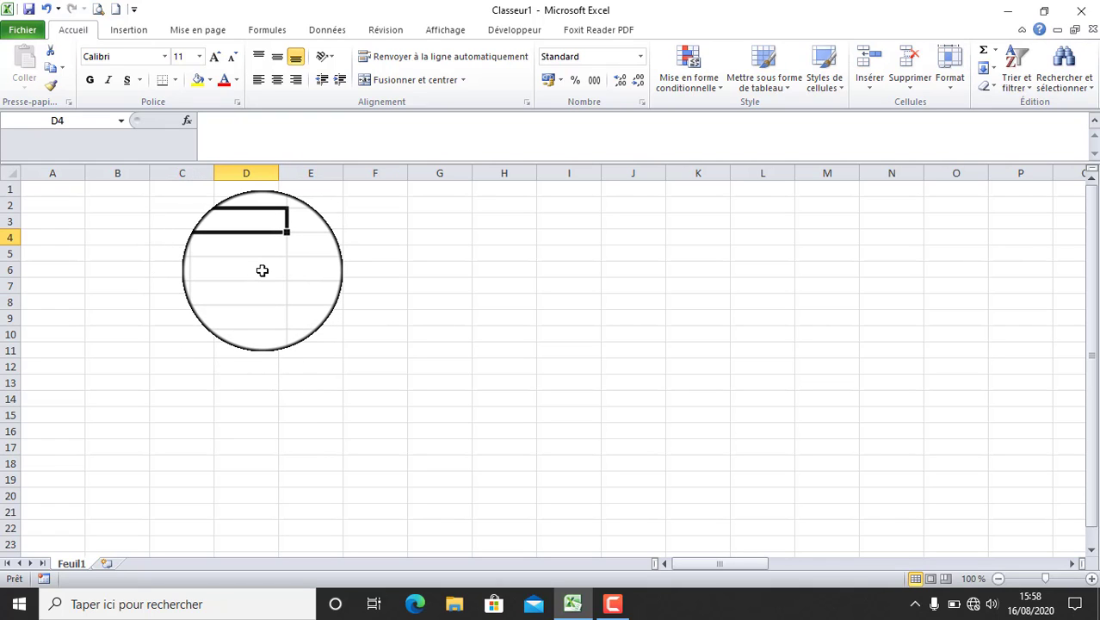
text(a)
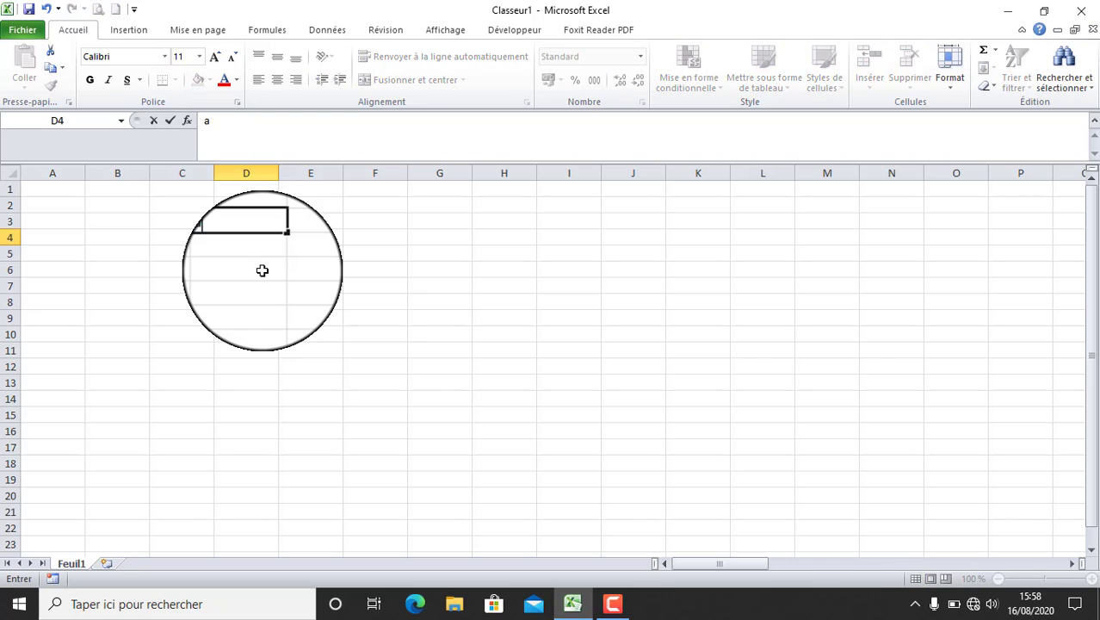
key(Return)
click(256, 233)
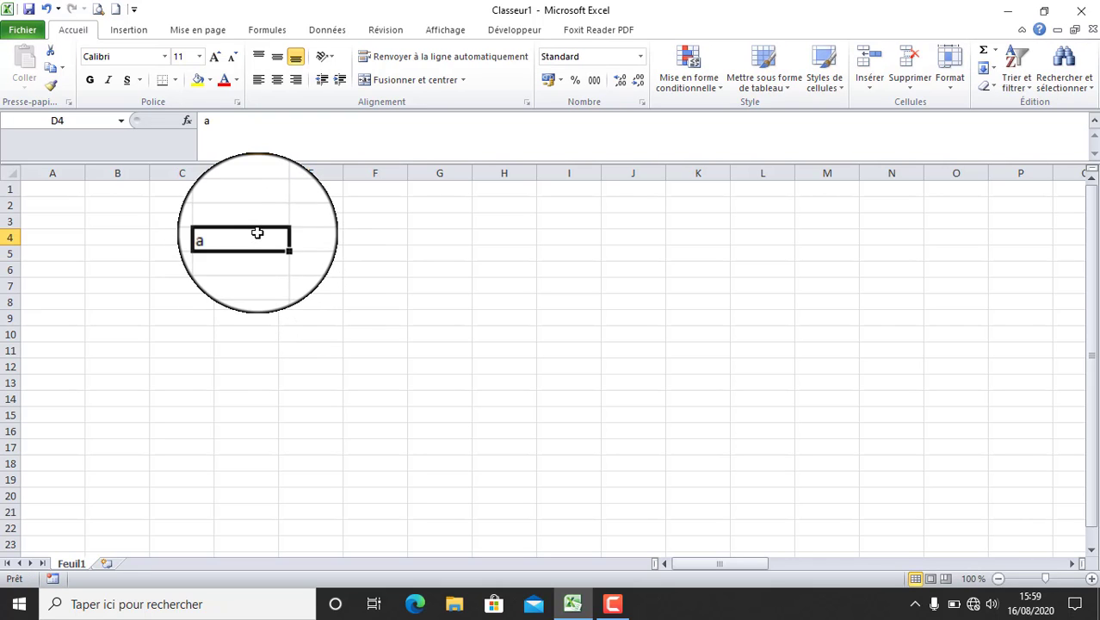
drag(277, 245, 464, 246)
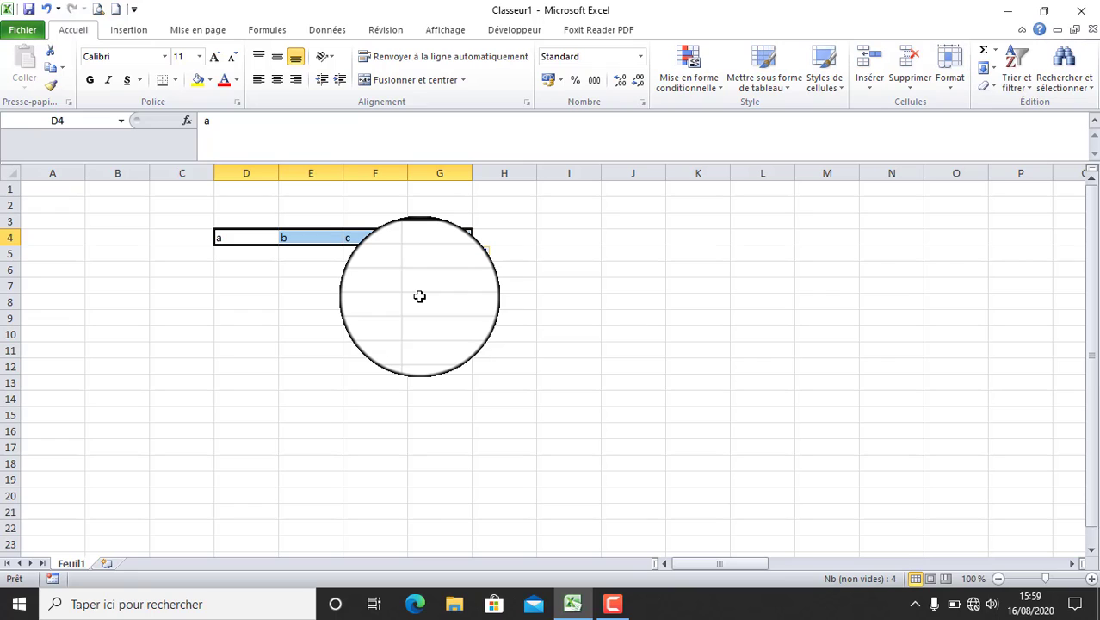
click(419, 296)
click(516, 270)
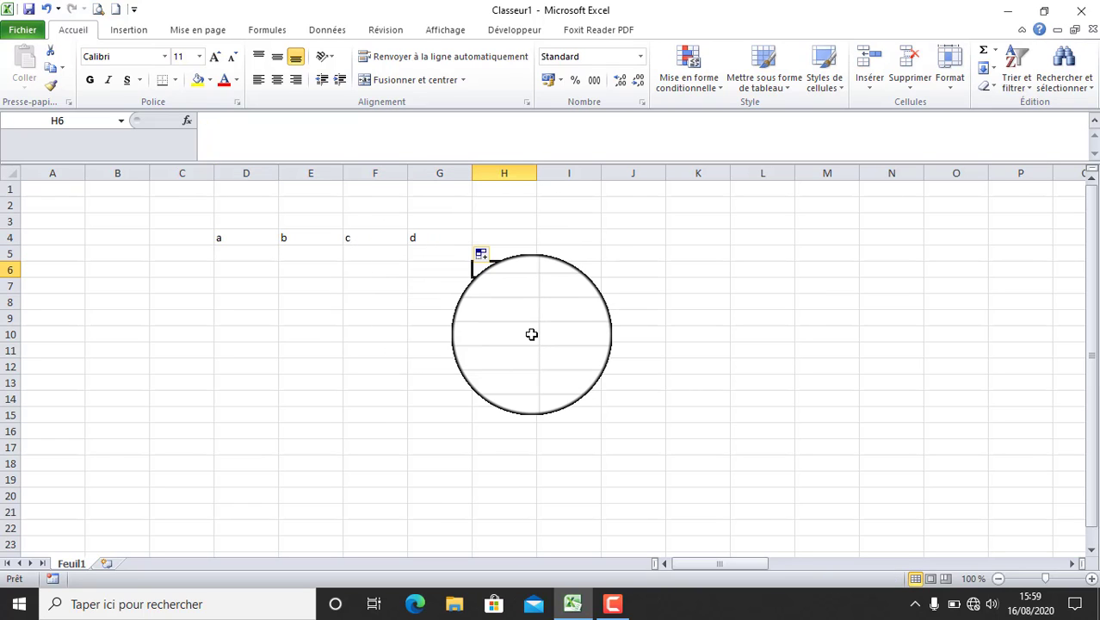